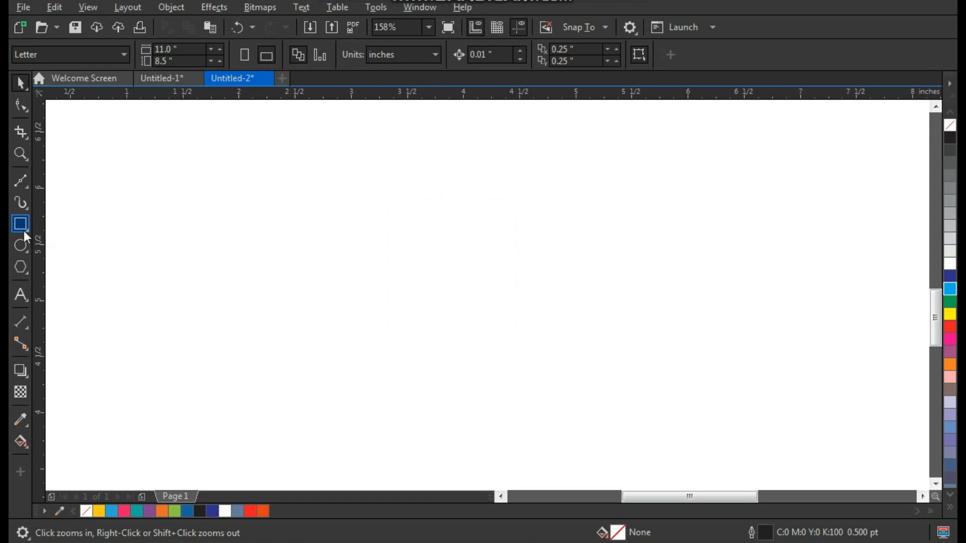
Draw a rectangle about 2.17 by 1.66 inches and round its two left corners to a full 0.832-inch radius
left_click_drag(305, 202, 548, 388)
key("space")
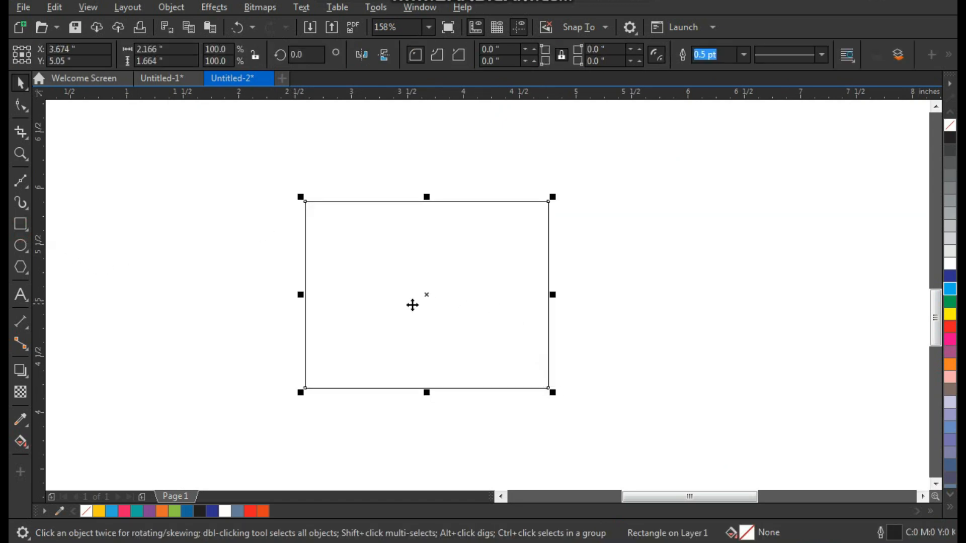
key("F10")
left_click_drag(306, 204, 472, 200)
key("ctrl+z")
left_click_drag(330, 203, 336, 348)
left_click_drag(306, 389, 533, 410)
key("space")
left_click_drag(278, 175, 621, 425)
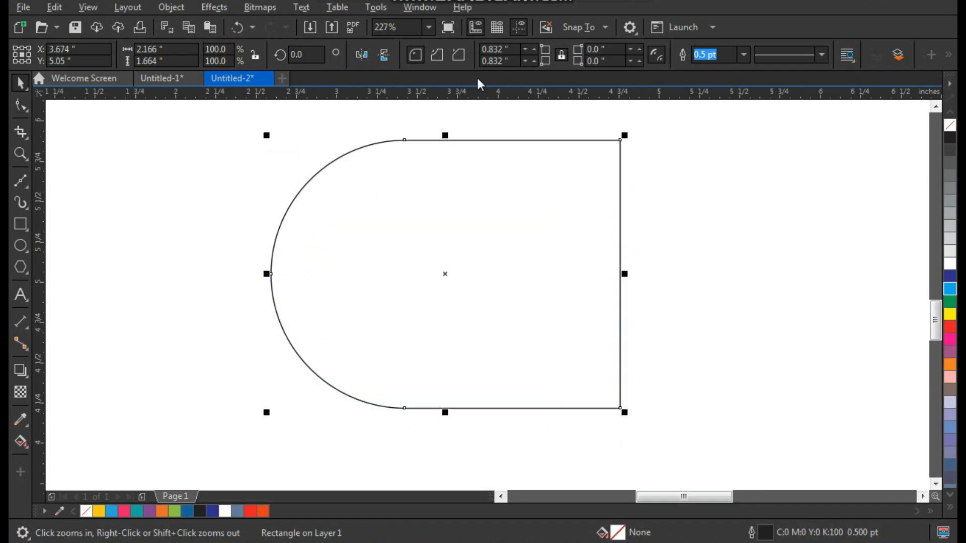
Set the rounded shape's outline width to 1.5 pt
left_click(744, 54)
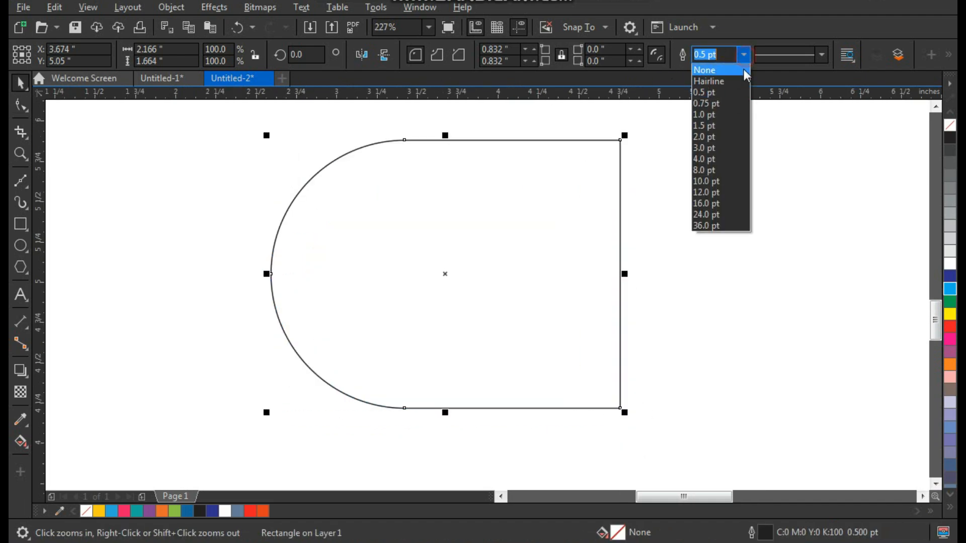
left_click(722, 125)
left_click(688, 209)
Draw a horizontal line about 2.86 inches long across the rounded shape with a 1.5 pt outline
left_click(25, 182)
left_click(199, 257)
left_click(664, 256)
key("space")
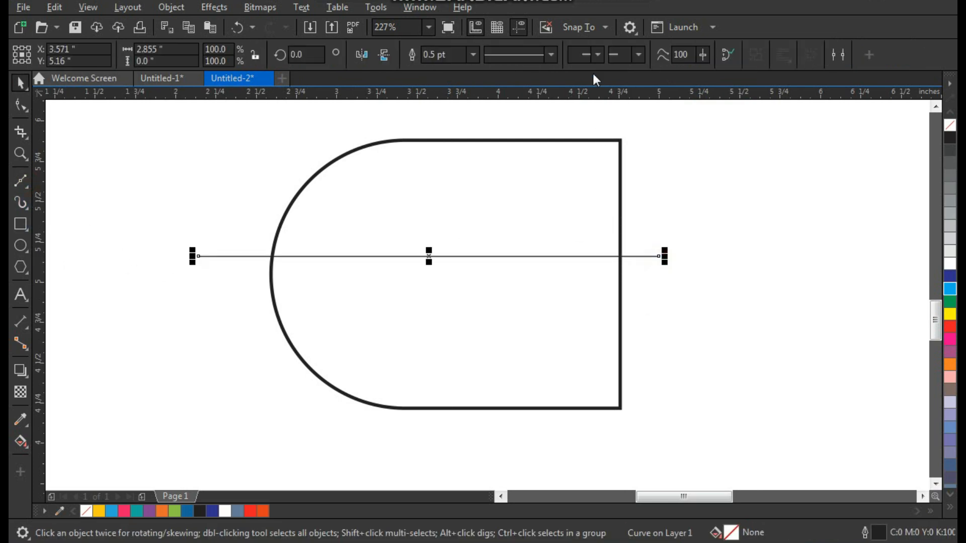
left_click(475, 55)
left_click(446, 123)
Align the line to the rounded shape's vertical centre and duplicate the shape straight up so its lower edge meets the line
left_click(550, 192, "shift")
key("e")
left_click(529, 342)
left_click_drag(528, 390, 560, 257)
right_click(560, 255)
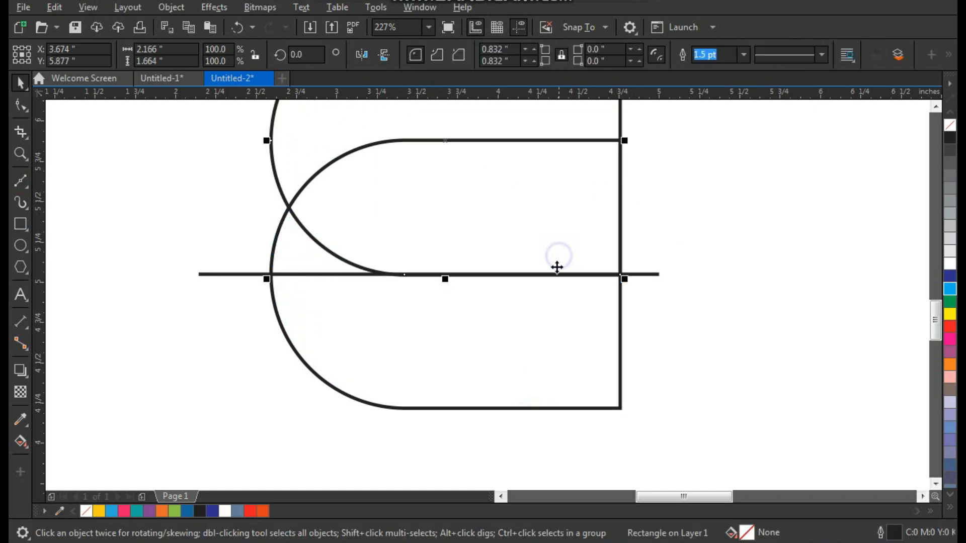
Create the intersection of the original rounded shape and its upper copy
scroll(352, 277, "down", 3)
key("z")
mouse_move(300, 158)
left_mouse_down()
mouse_move(462, 294)
mouse_move(620, 395)
left_mouse_up()
left_click(288, 298, "shift")
left_click(485, 55)
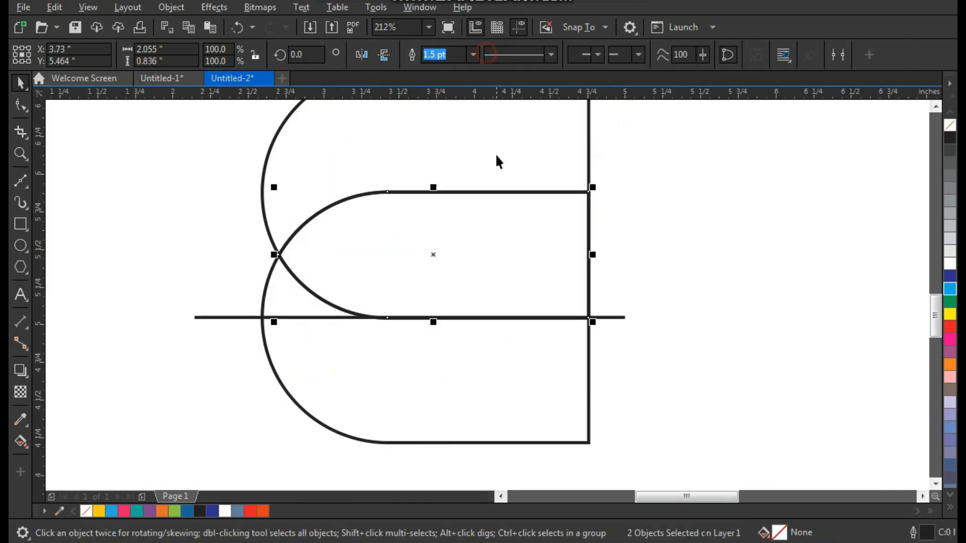
Delete the upper copy of the shape and the horizontal guide line
left_click(346, 155)
key("Delete")
left_click_drag(644, 365, 649, 377)
key("Delete")
left_click(664, 386)
left_click_drag(501, 289, 515, 321)
key("ctrl+z")
left_click_drag(450, 362, 478, 383)
key("ctrl+z")
left_click(671, 296)
Group the rounded shape with the intersection piece in its upper half
key("F3")
key("F2")
left_click_drag(284, 214, 550, 405)
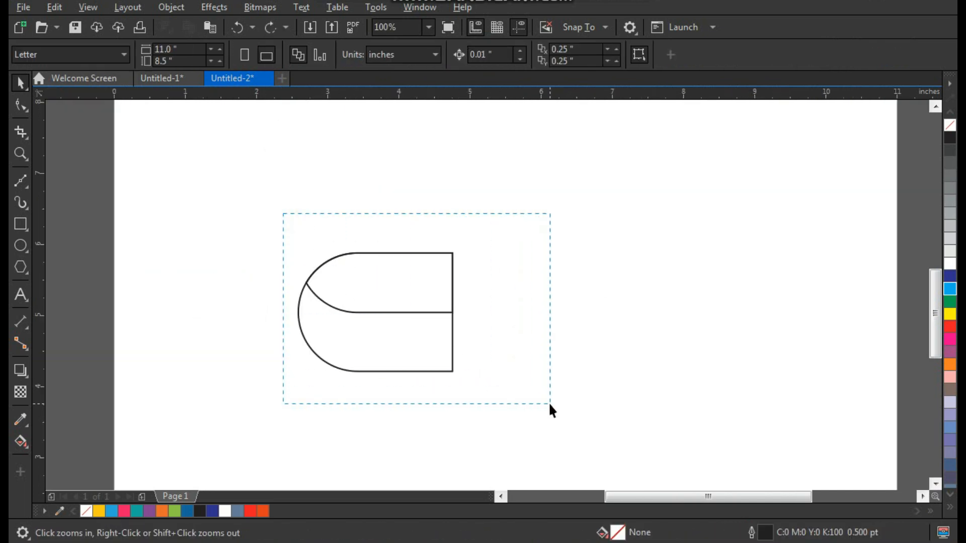
left_click(625, 281)
left_click(498, 276)
left_click(507, 355, "shift")
key("ctrl+g")
left_click_drag(421, 273, 383, 248)
key("ctrl+z")
left_click(611, 246)
Move the group's rotation centre to the midpoint of its straight right edge
left_click(448, 259)
left_click(447, 258)
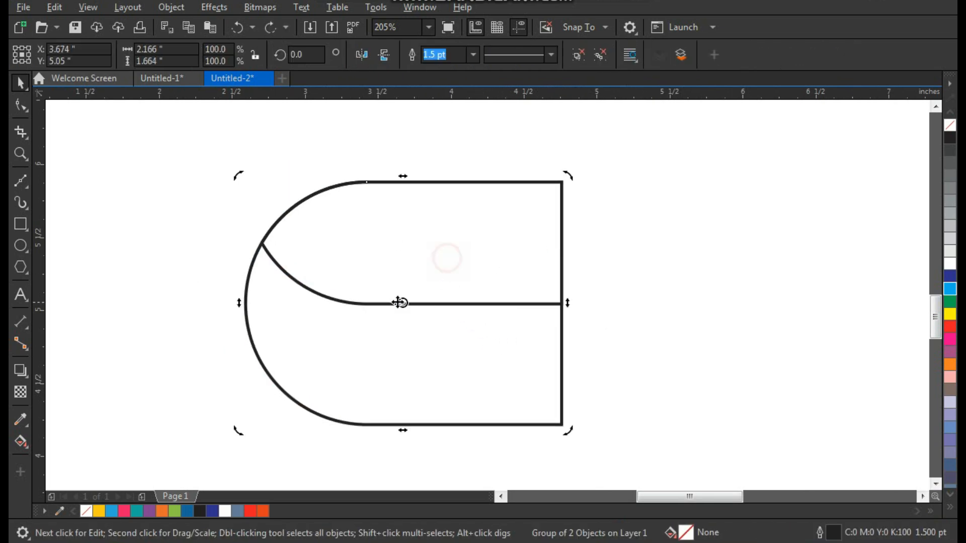
left_click_drag(402, 303, 535, 320)
key("F2")
left_click_drag(524, 286, 575, 339)
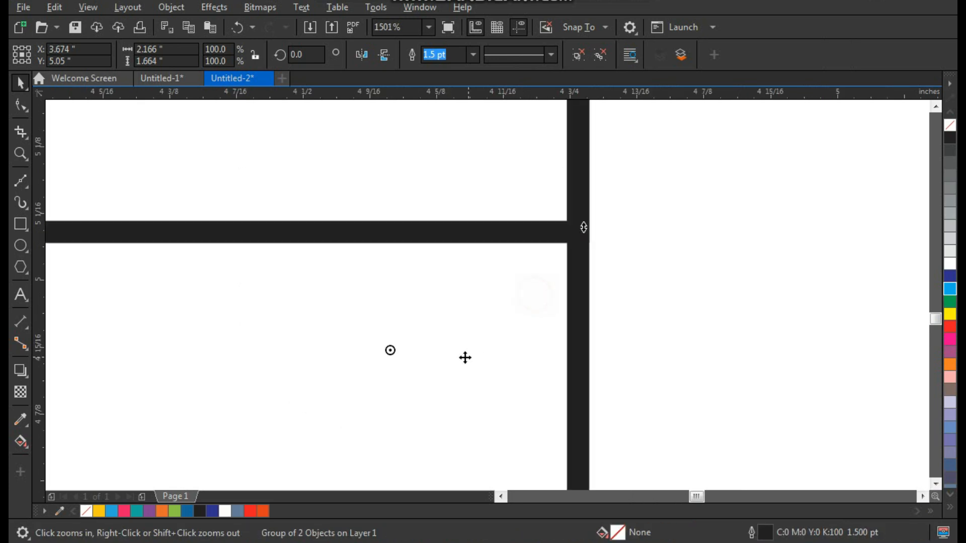
left_click_drag(537, 281, 576, 232)
scroll(490, 312, "down", 6)
left_click(464, 315)
key("space")
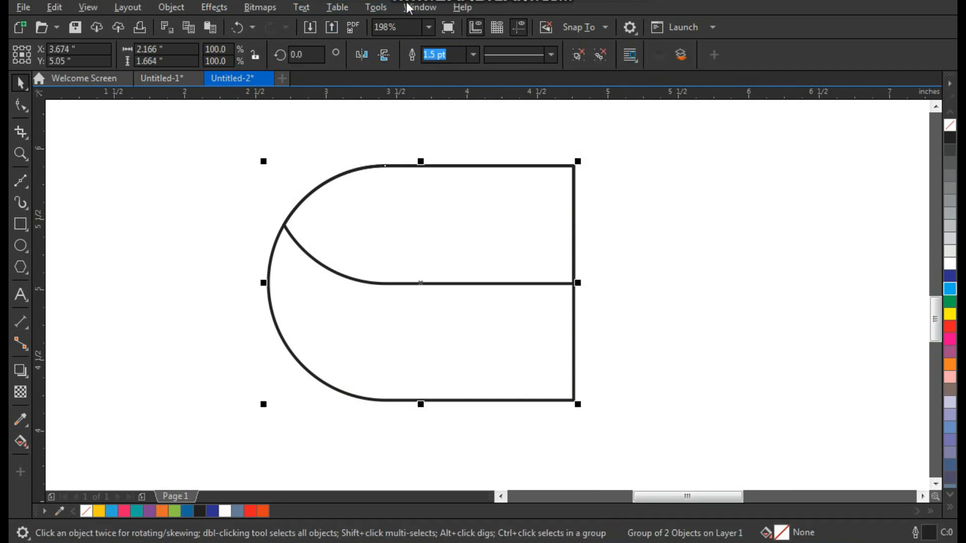
Make two successive rotated copies of the group at 120 degrees around the right-edge midpoint to form three petals
left_click(422, 8)
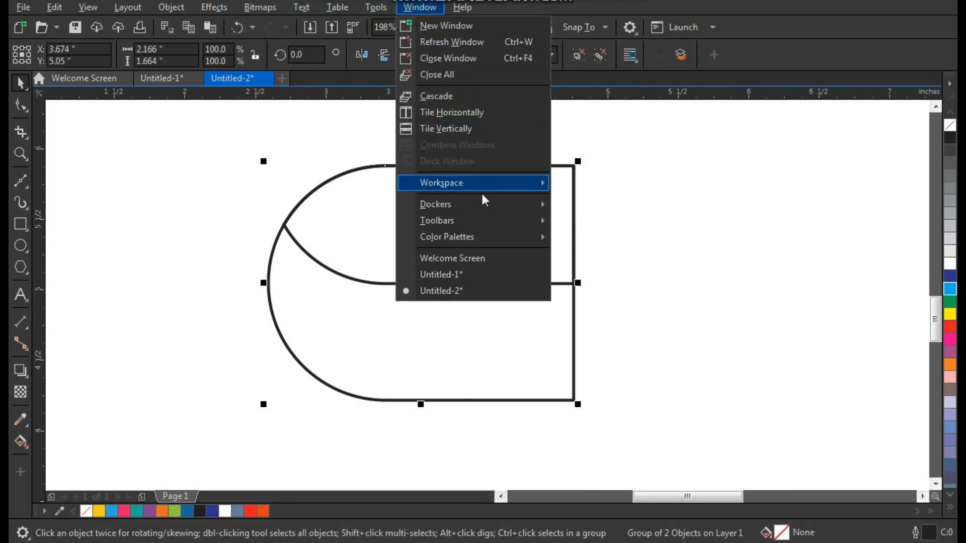
mouse_move(488, 204)
left_click(687, 114)
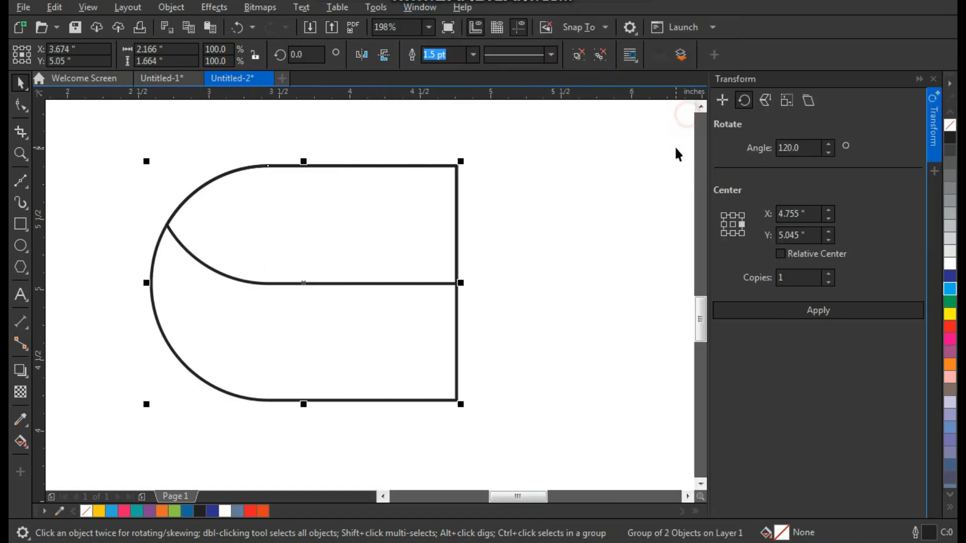
left_click_drag(808, 151, 757, 160)
type("120")
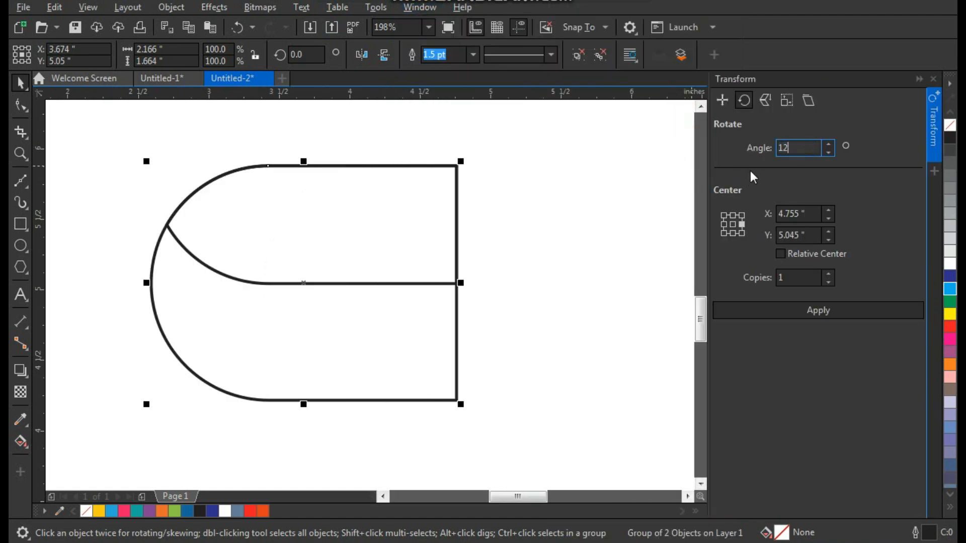
left_click(814, 310)
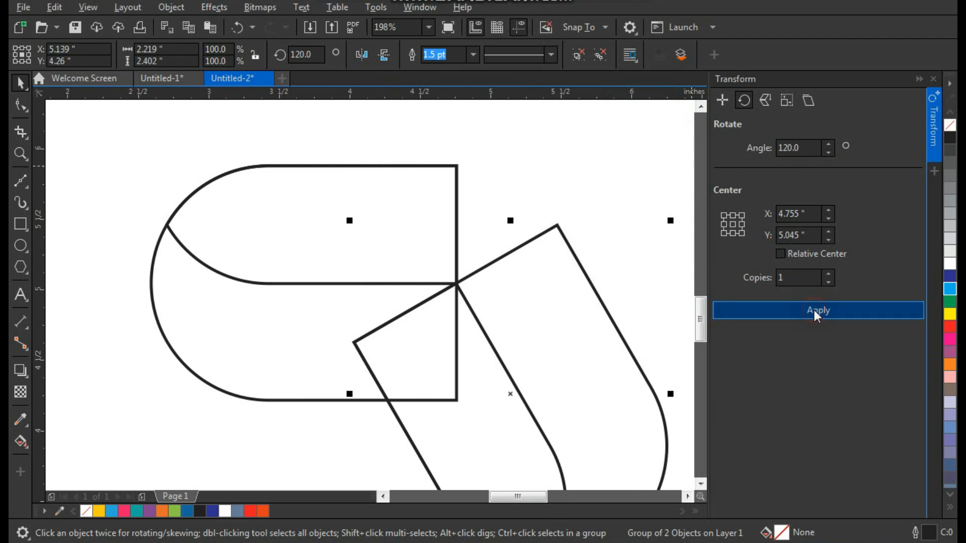
left_click(814, 310)
scroll(530, 296, "down", 2)
key("Escape")
key("z")
left_click_drag(689, 141, 347, 418)
left_click(933, 81)
right_click(750, 260)
left_click(480, 235)
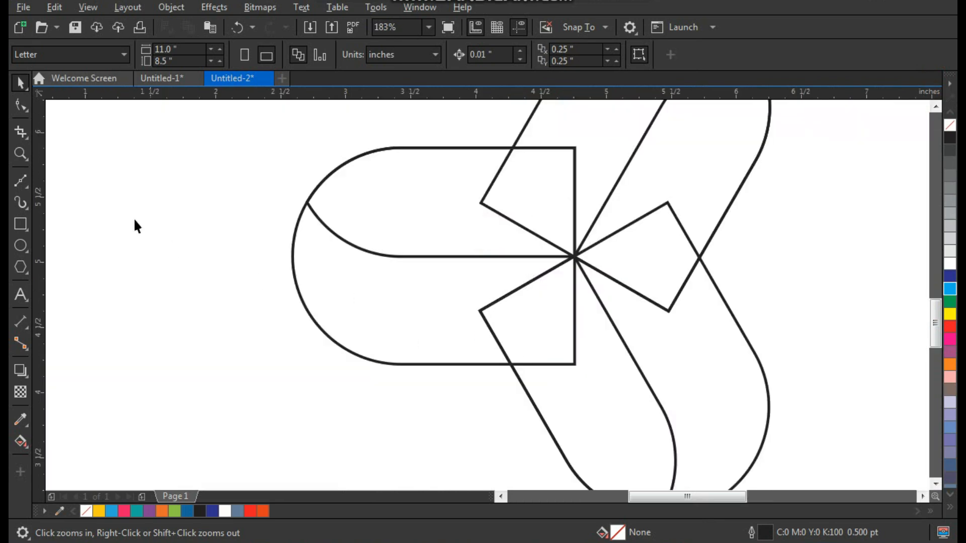
Draw a straight diagonal line extending the upper-right petal's left edge down across the left petal
left_click(21, 181)
left_click(522, 134)
left_click(364, 403)
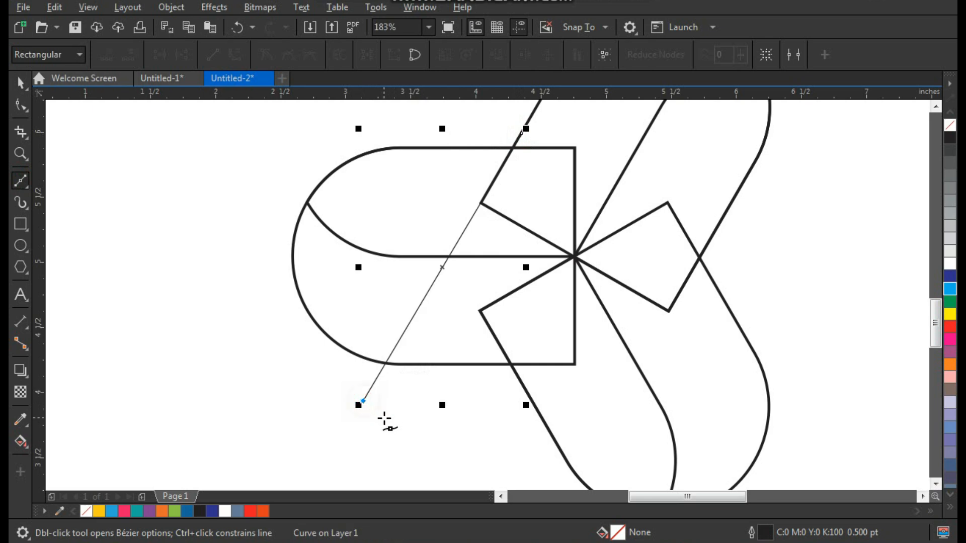
key("space")
key("z")
mouse_move(462, 173)
left_mouse_down()
mouse_move(515, 239)
mouse_move(509, 271)
left_mouse_up()
scroll(509, 270, "down", 3)
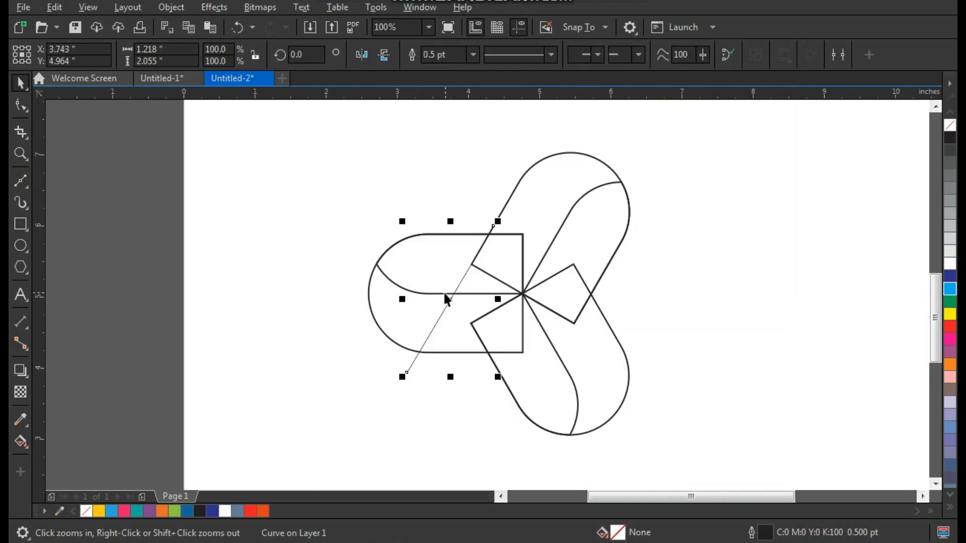
Set the diagonal line's outline width to 1.5 pt
key("F2")
left_click_drag(388, 205, 556, 408)
left_click(474, 54)
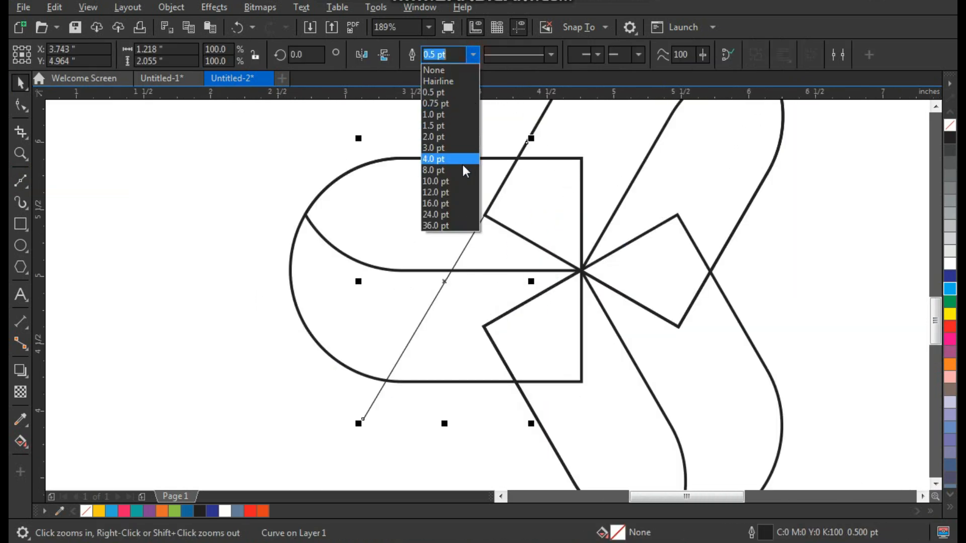
left_click(459, 126)
left_click(336, 125)
Adjust the diagonal line's upper end node so the line overlaps the upper-right petal's left edge
key("F2")
left_click_drag(386, 272, 593, 101)
left_click(558, 220)
key("F2")
left_click_drag(544, 190, 579, 247)
key("F10")
left_click_drag(487, 248, 477, 241)
scroll(502, 292, "down", 5)
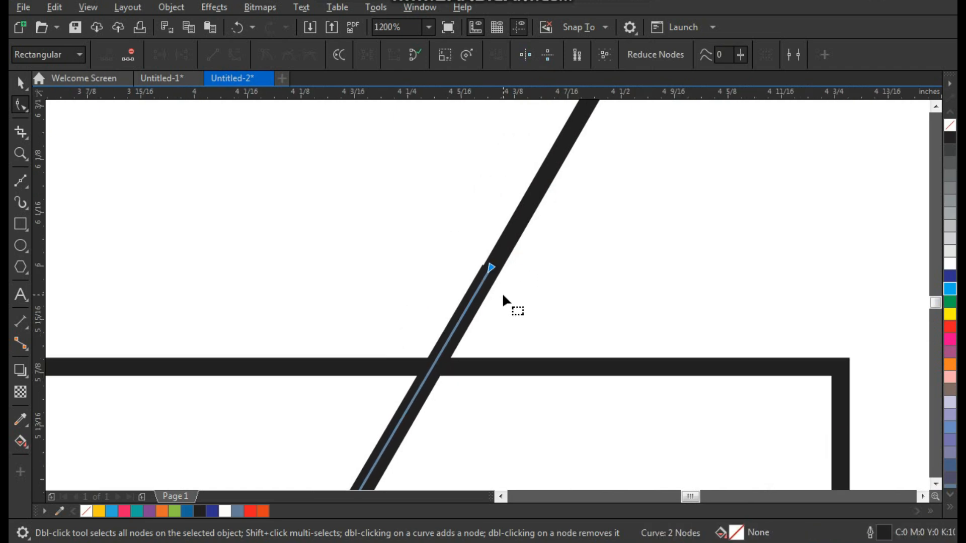
key("space")
left_click(458, 249)
Draw a three-node path from the left petal's upper edge to the upper-right petal's edge and back down to the left petal's midline
key("F2")
left_click_drag(363, 225, 611, 431)
left_click(22, 186)
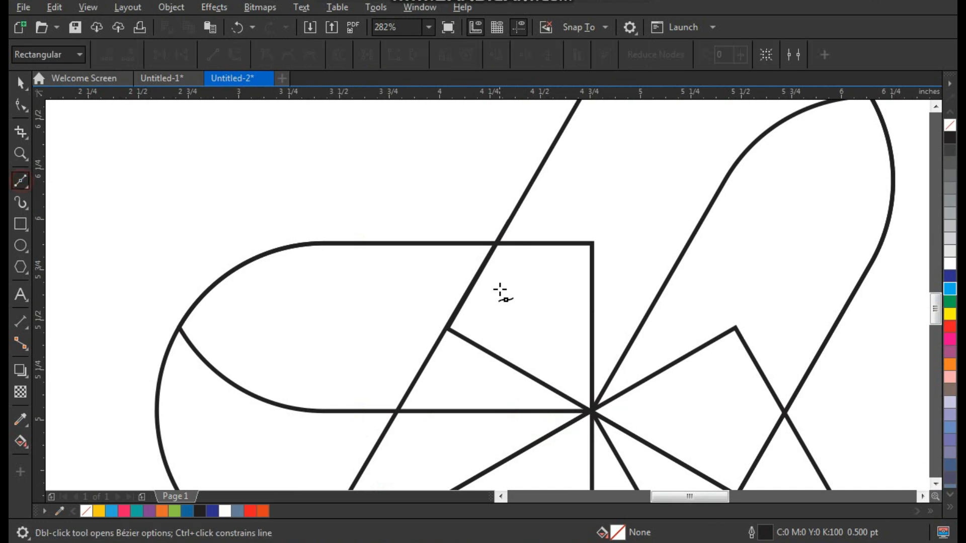
left_click(371, 251)
left_click(565, 150)
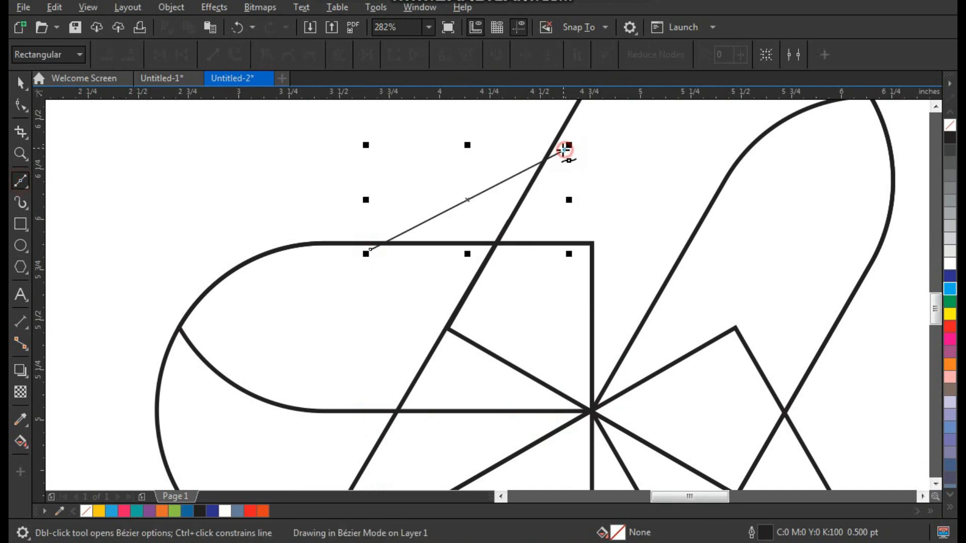
left_click(384, 420)
key("space")
Bend both segments of the three-node path into outward curves and move its tip node onto the upper-right petal's left edge
key("F10")
left_click_drag(599, 136, 365, 428)
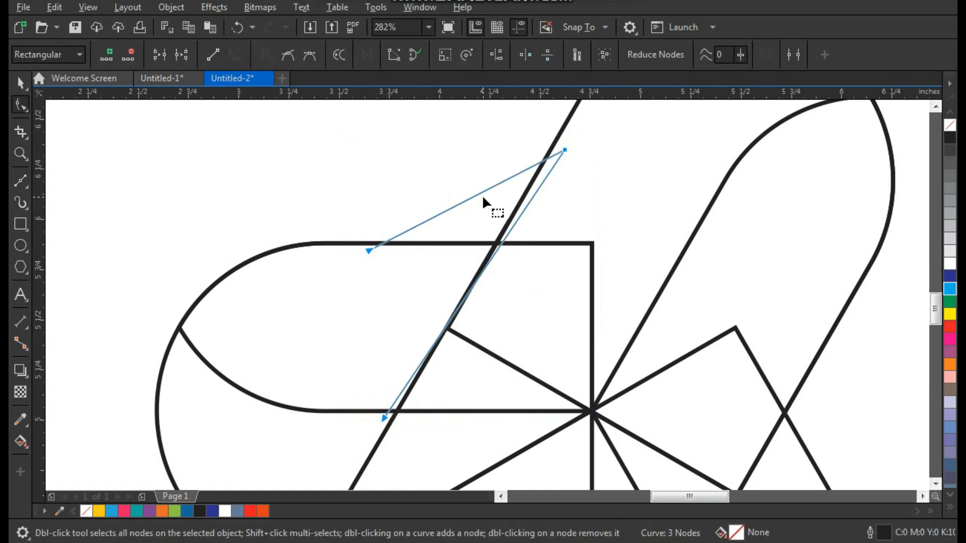
left_click_drag(478, 194, 486, 209)
left_click_drag(504, 242, 536, 284)
left_click_drag(564, 154, 552, 151)
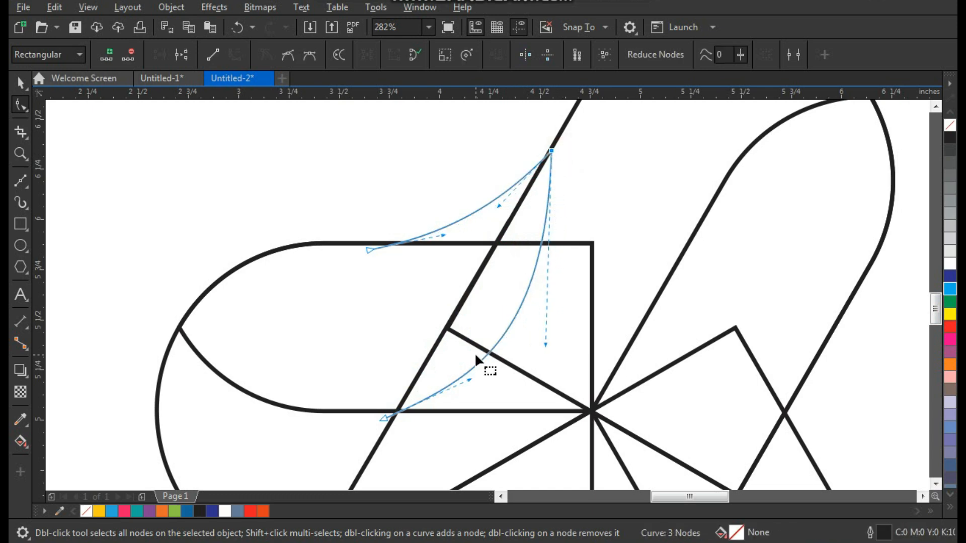
Adjust the curve's lower handle and move its lower end node just beyond the crossing of the diagonal and the left petal's midline
left_click_drag(471, 379, 483, 396)
key("z")
left_click_drag(366, 377, 458, 468)
left_click_drag(375, 276, 346, 264)
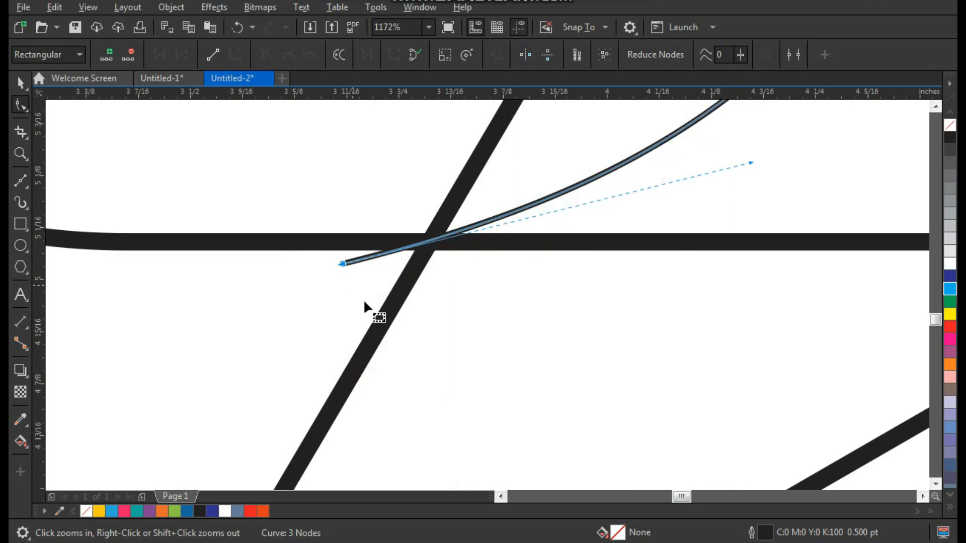
Set the curved path's outline width to 1.5 pt
scroll(377, 349, "down", 2)
key("z")
left_click_drag(348, 339, 672, 90)
scroll(378, 349, "down", 2)
key("F2")
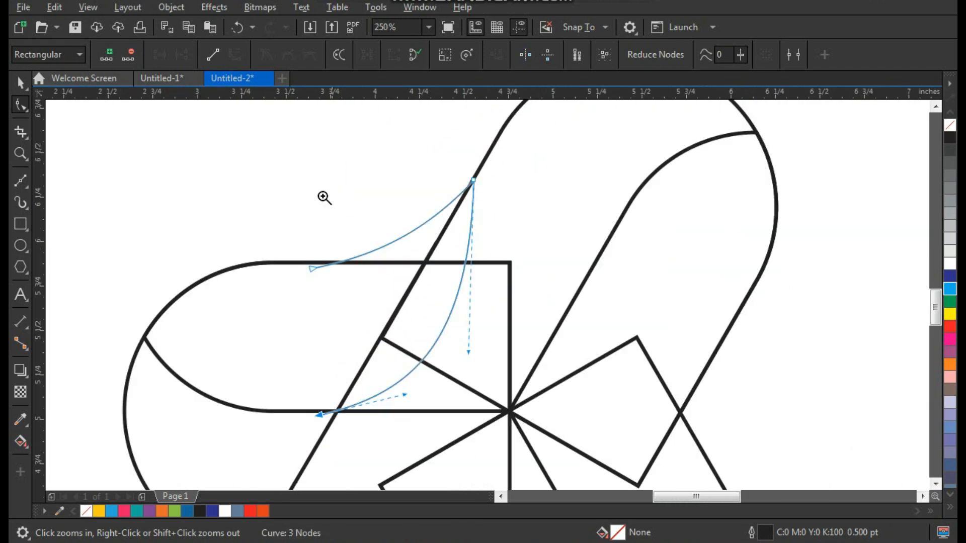
left_click_drag(289, 173, 612, 470)
key("space")
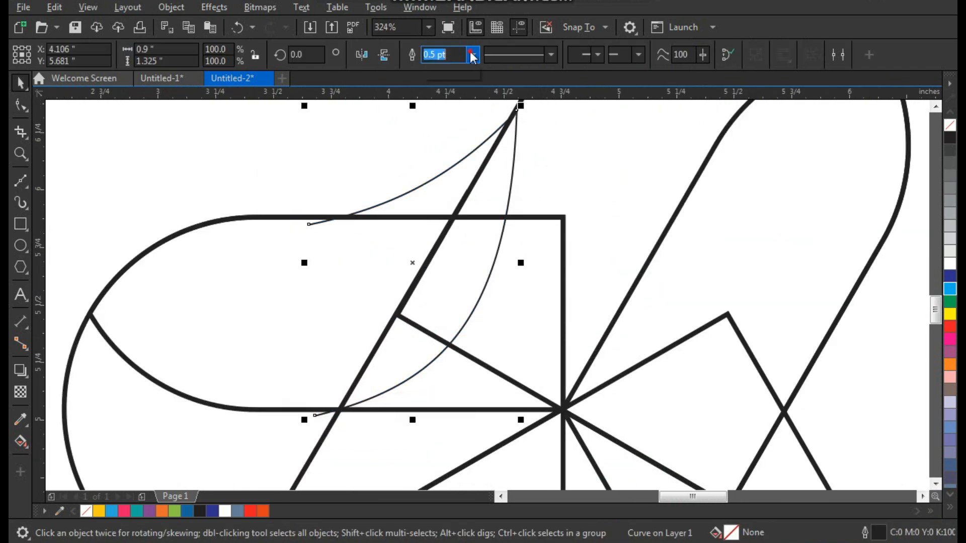
left_click(473, 55)
left_click(450, 126)
left_click(373, 153)
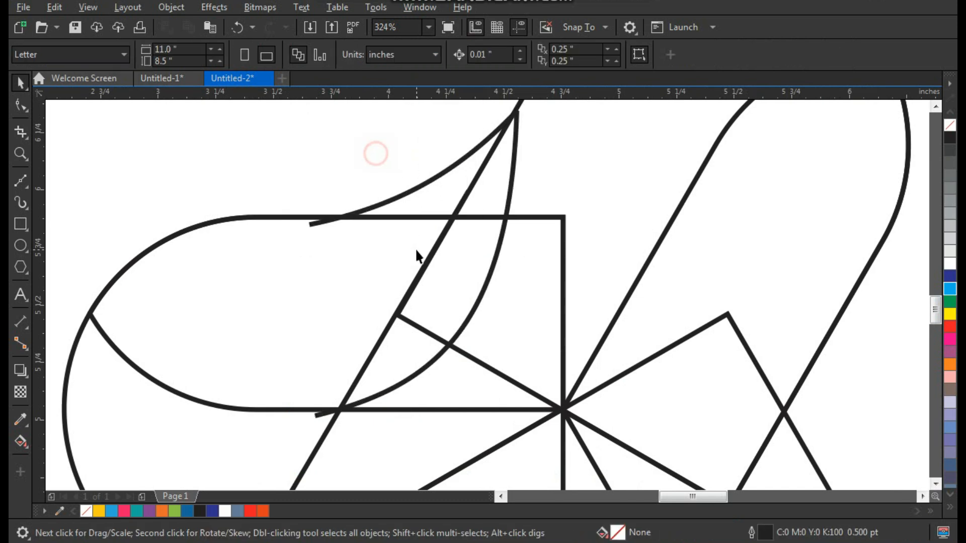
Draw a straight line from the upper-right petal's inner dividing line to the curved path's lower end with a 1.5 pt outline
scroll(416, 254, "down", 2)
key("z")
left_click_drag(345, 171, 574, 366)
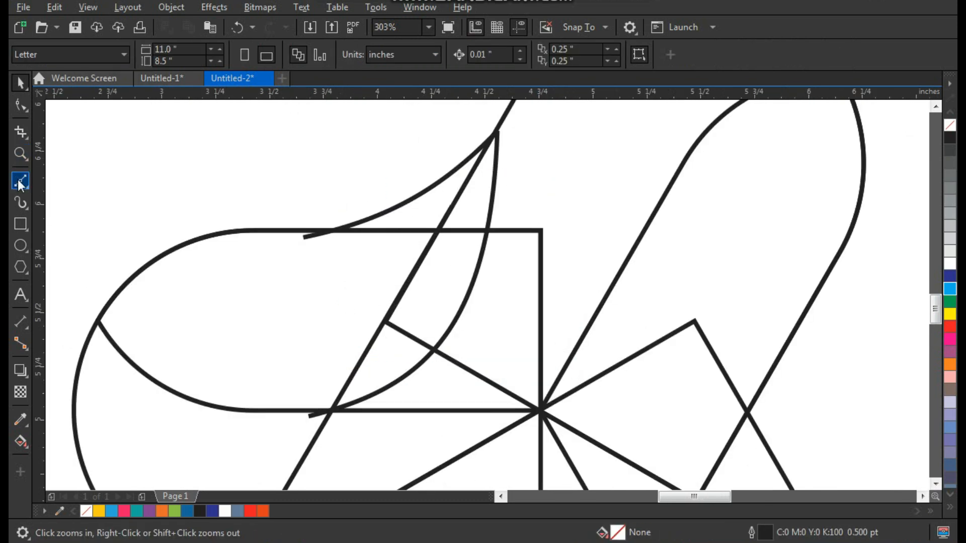
left_click(19, 182)
left_click(645, 236)
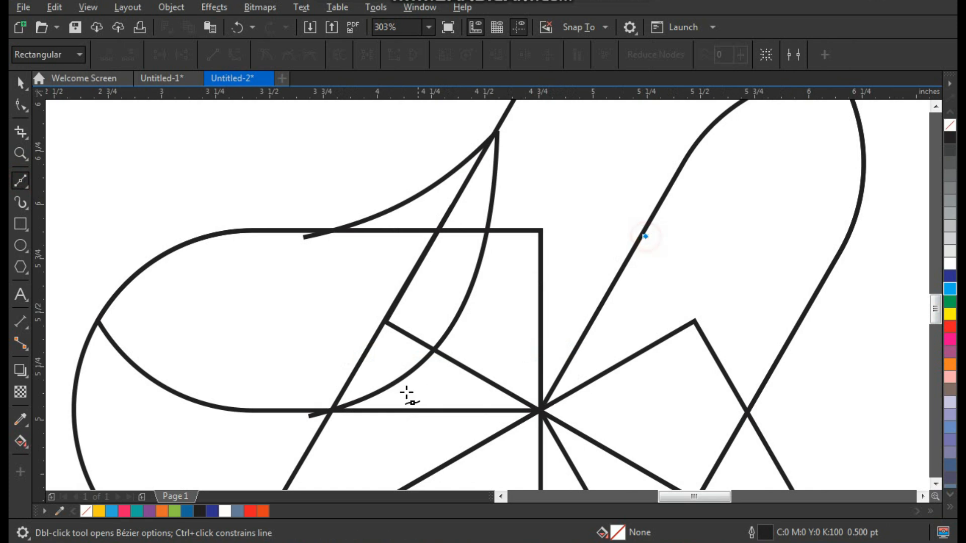
left_click(318, 417)
key("space")
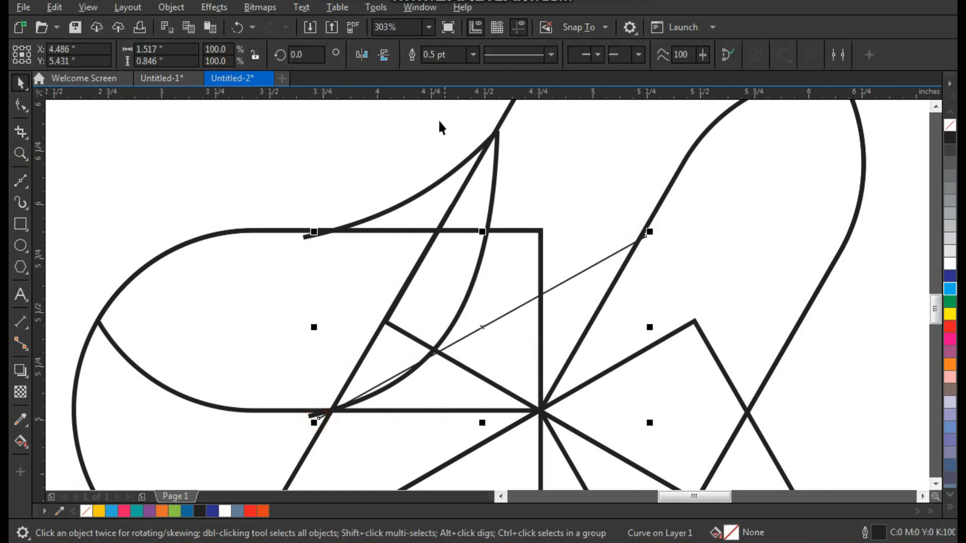
left_click(472, 54)
left_click(470, 129)
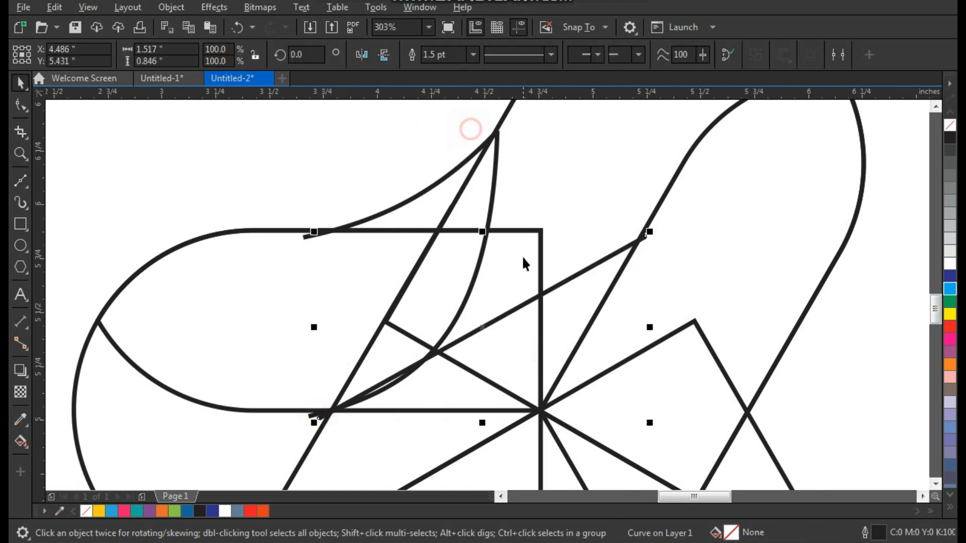
Convert the new line to a curve and bend it downward toward the petals' common centre
key("F10")
left_click_drag(678, 213, 304, 401)
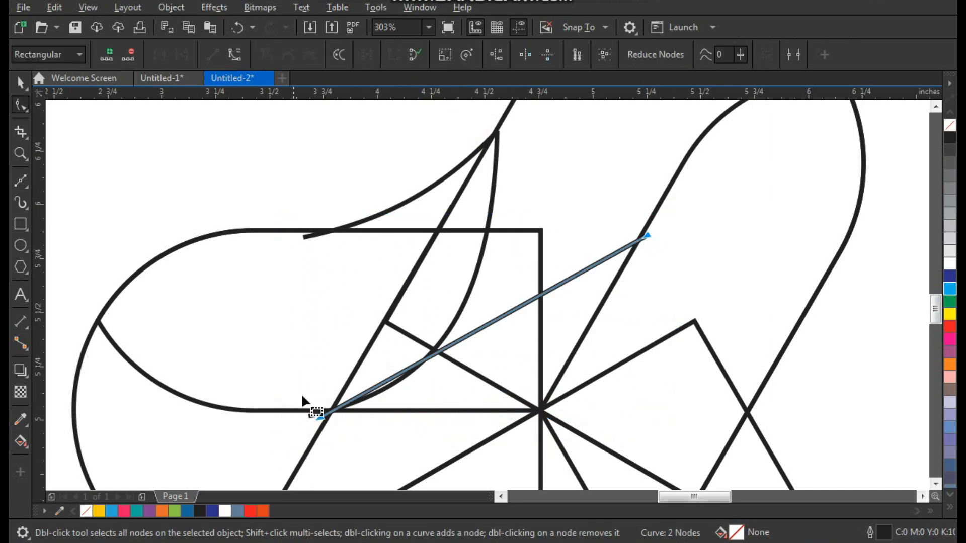
left_click(236, 54)
left_click_drag(510, 316, 528, 349)
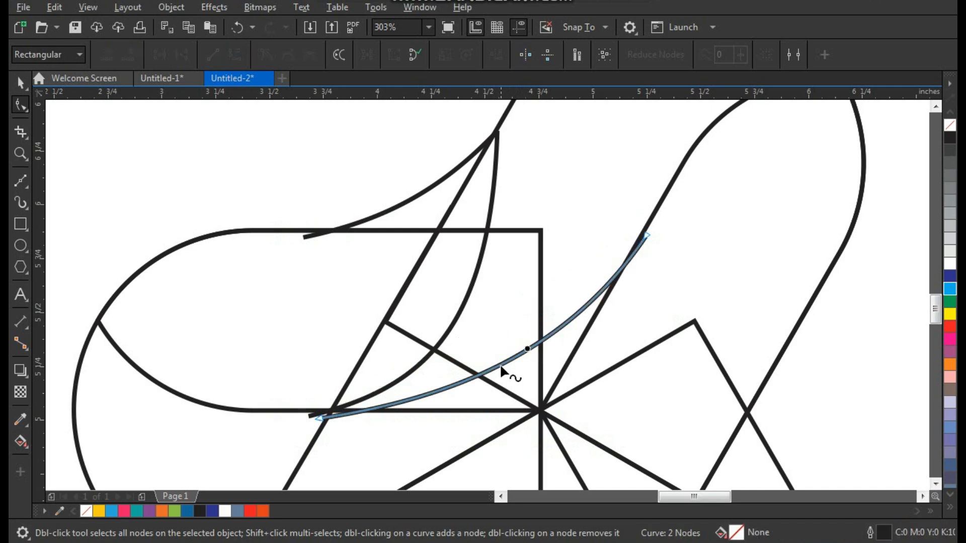
Move the new curve's lower-left end node onto the end of the earlier curved path
key("F2")
left_click_drag(287, 334, 400, 438)
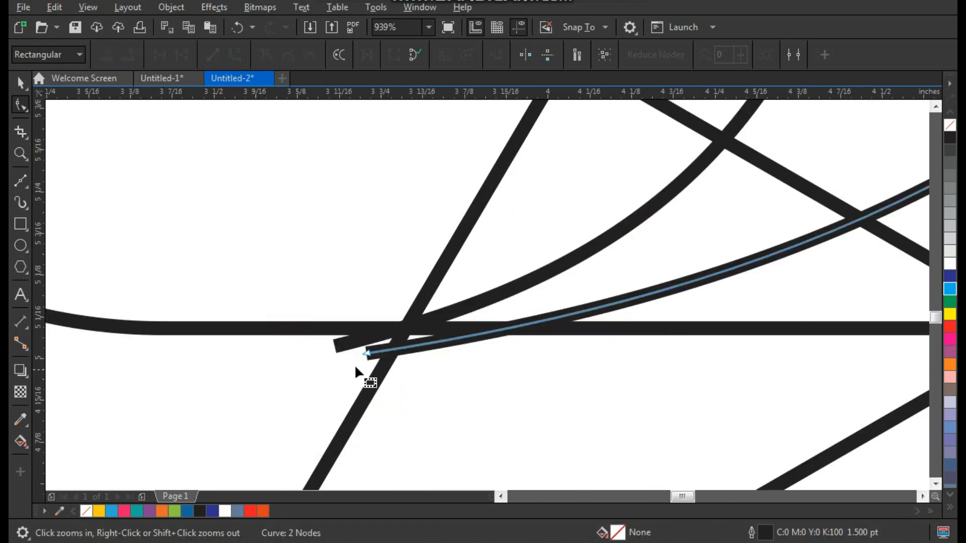
left_click_drag(367, 354, 334, 341)
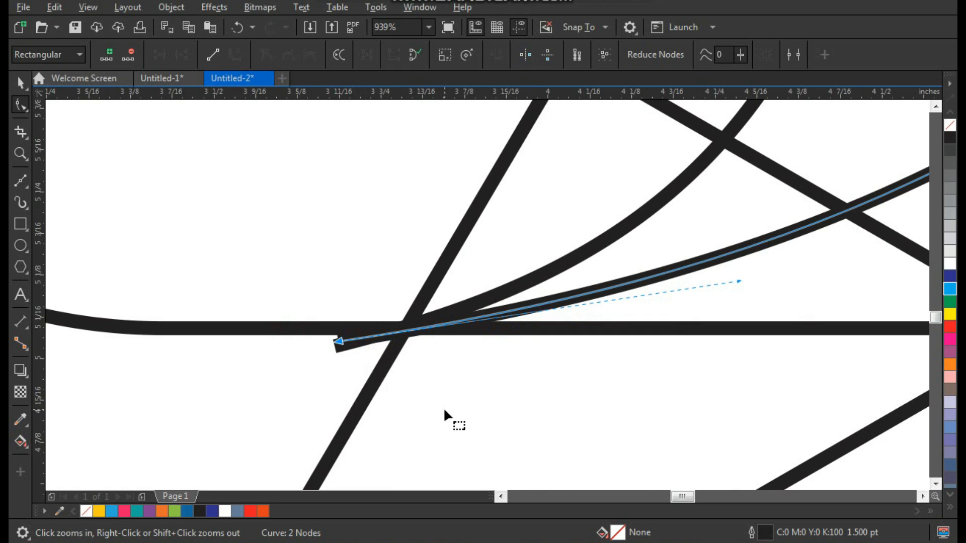
Reshape the upper part of the lower connecting curve so it flows along the upper-right petal's inner dividing line
scroll(446, 416, "down", 3)
left_click_drag(603, 217, 716, 297)
scroll(503, 325, "down", 4)
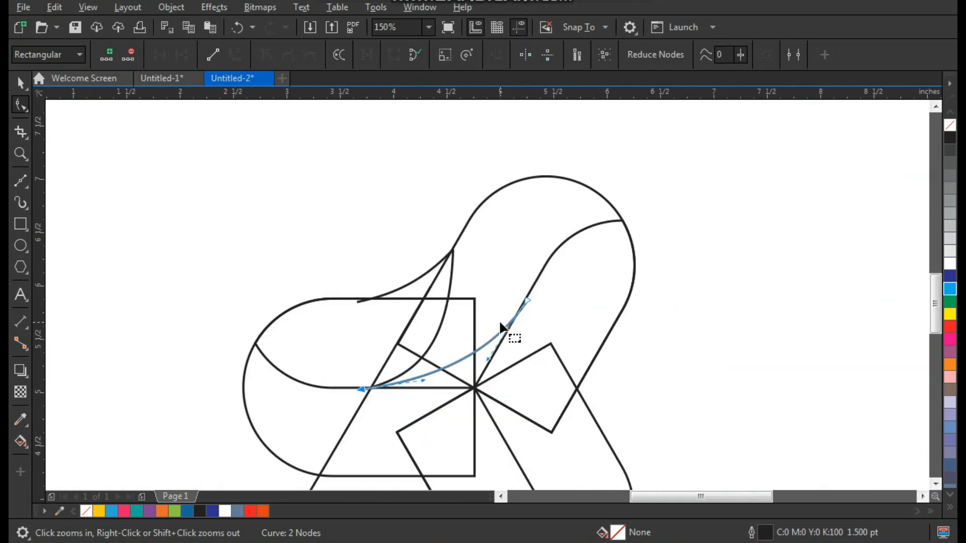
key("space")
left_click(686, 217)
Smart-fill the left petal's upper region and the four adjoining regions enclosed by the two upper connecting curves with grey-blue
key("F2")
left_click_drag(657, 158, 287, 431)
mouse_move(384, 327)
left_mouse_down()
mouse_move(357, 329)
mouse_move(379, 333)
left_mouse_up()
key("F2")
left_click_drag(235, 188, 616, 472)
left_click(28, 449)
left_click(54, 457)
left_click(349, 334)
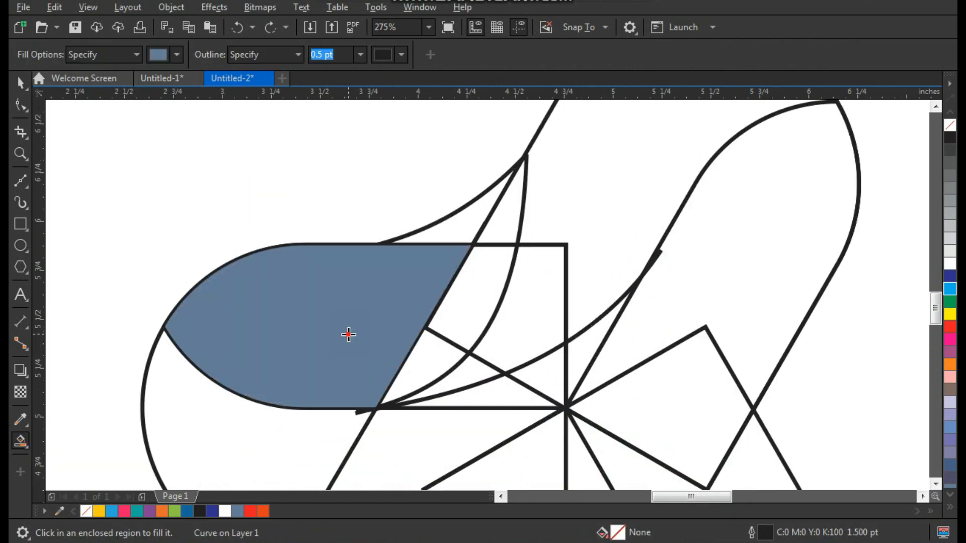
left_click(451, 233)
left_click(499, 234)
left_click(487, 268)
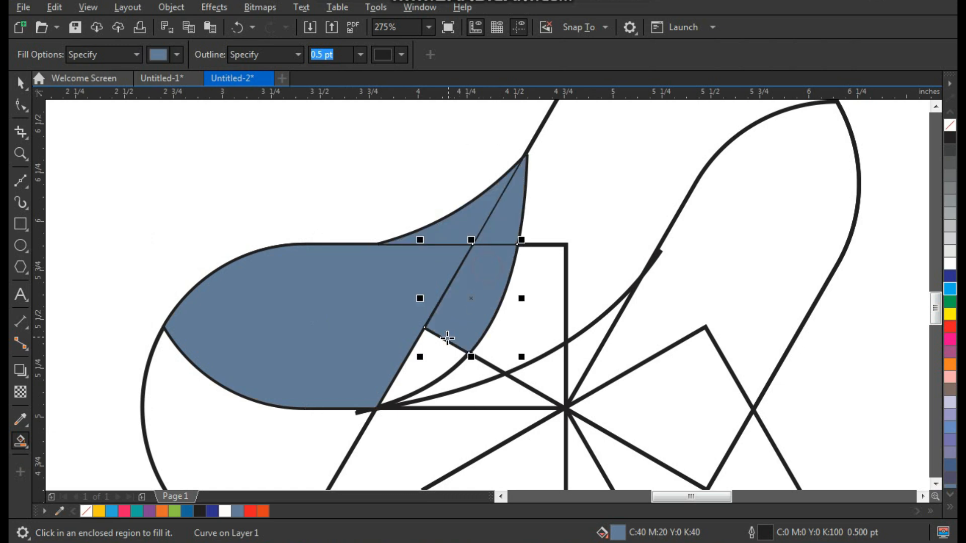
left_click(435, 353)
Weld the three upper filled regions between the connecting curves into one shape
key("space")
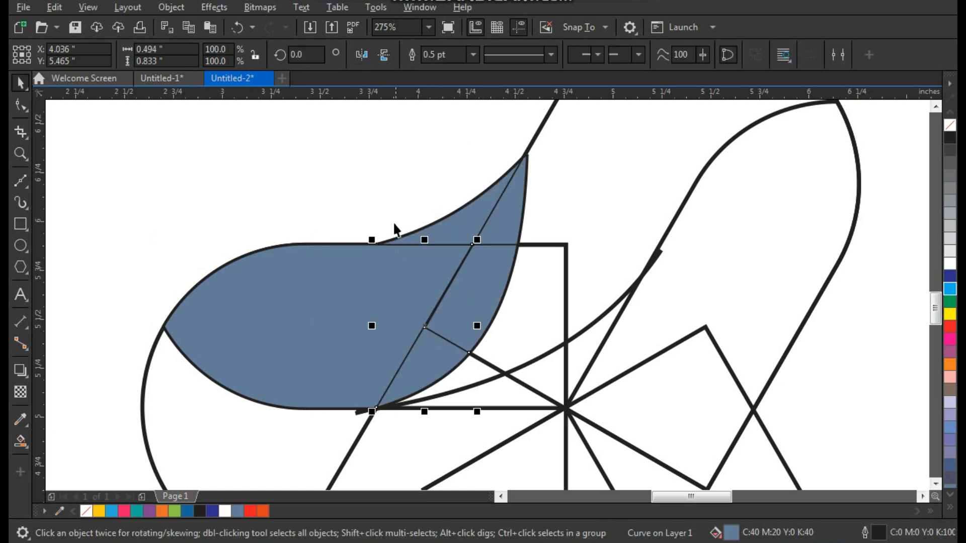
left_click(386, 175)
scroll(362, 326, "down", 2)
key("F2")
left_click(310, 227)
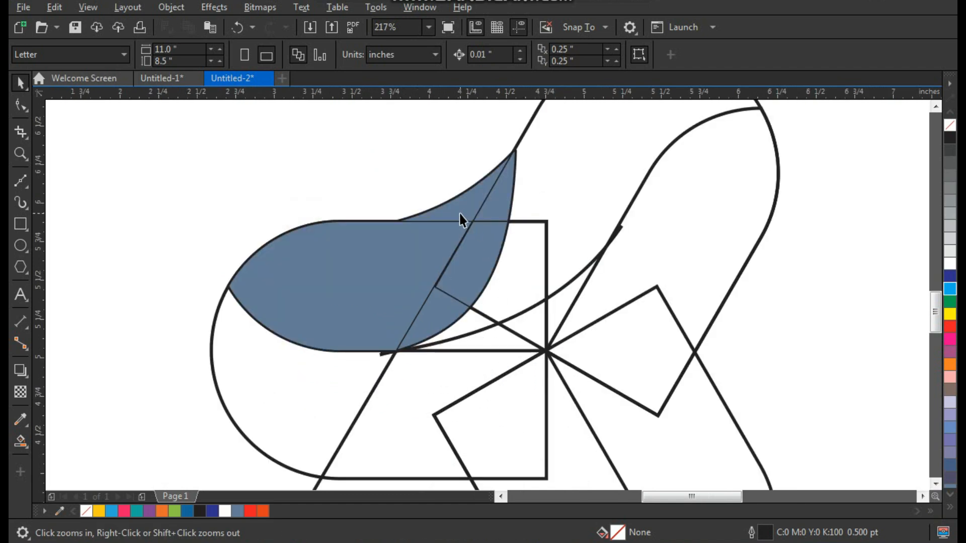
left_click_drag(472, 214, 458, 203)
key("ctrl+z")
left_click(499, 207, "shift")
left_click(496, 247, "shift")
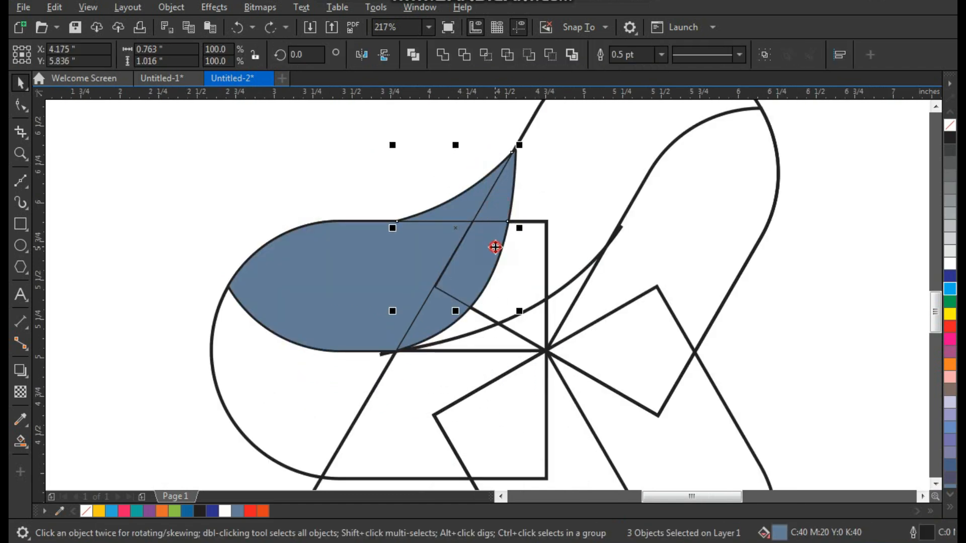
left_click(452, 56)
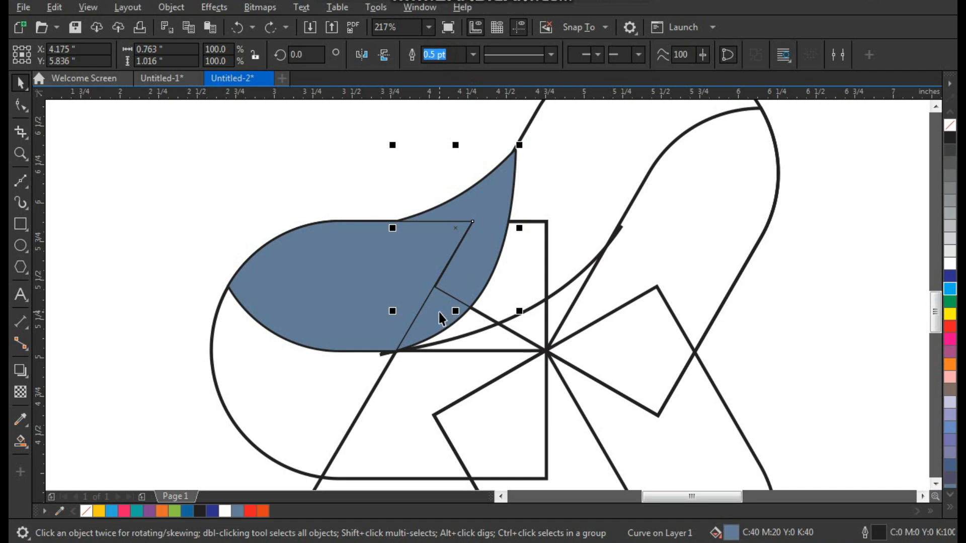
Weld the lower filled region and the left petal's filled region onto the merged piece
left_click(440, 318, "shift")
left_click(452, 56)
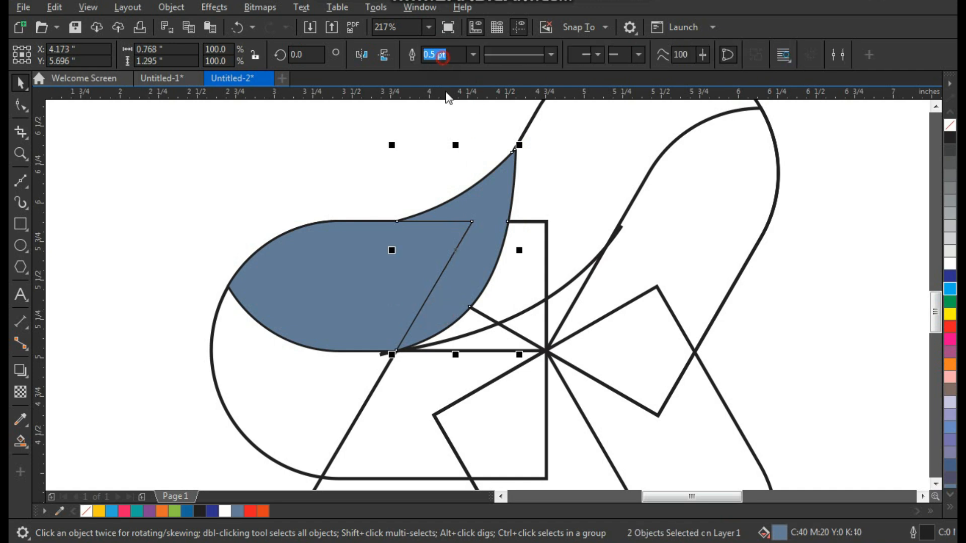
left_click(421, 264, "shift")
left_click(445, 56)
left_click_drag(427, 259, 387, 271)
key("ctrl+z")
left_click(404, 159)
Smart-fill the upper-right petal's outer region and the two regions above the lower connecting curve with grey-blue
key("F3")
key("F2")
left_click_drag(343, 349, 630, 183)
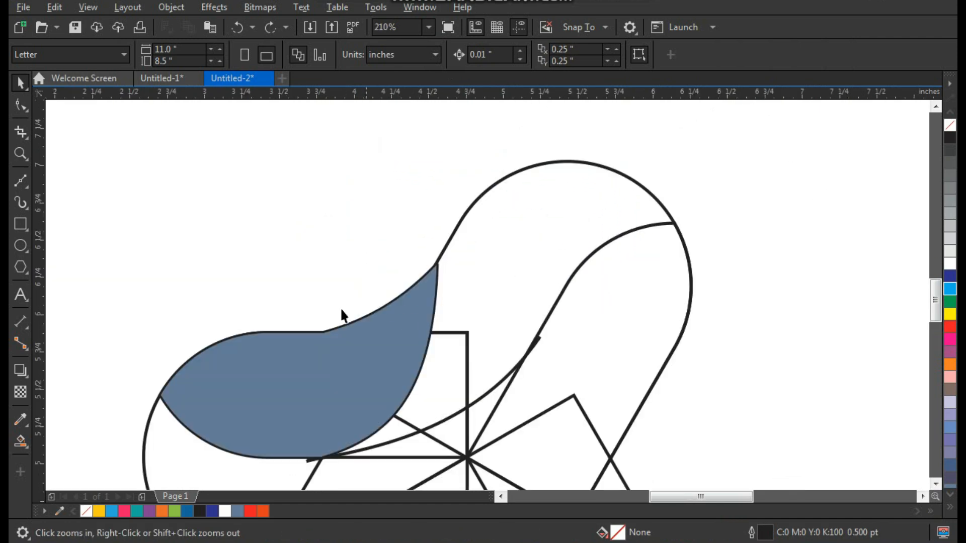
left_click(20, 443)
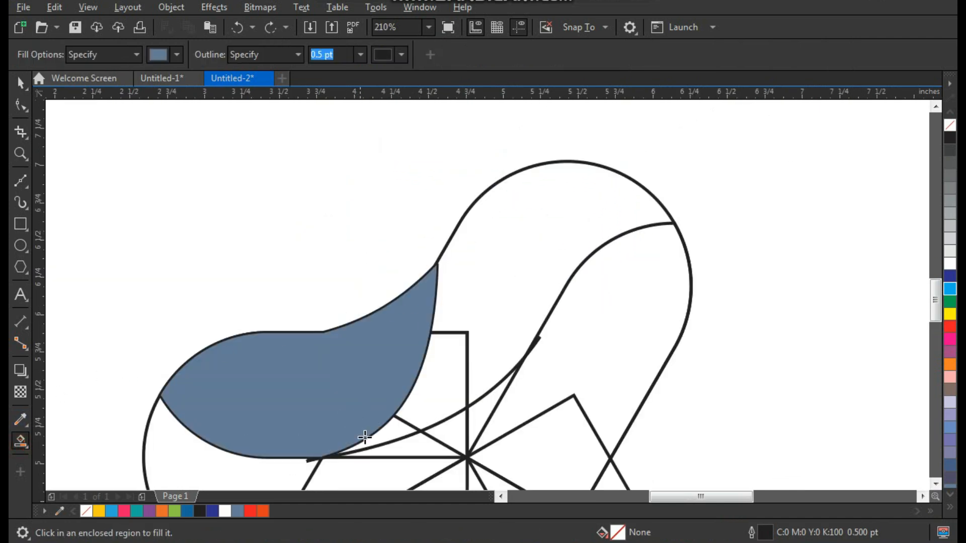
left_click(398, 434)
left_click(420, 405)
left_click(516, 312)
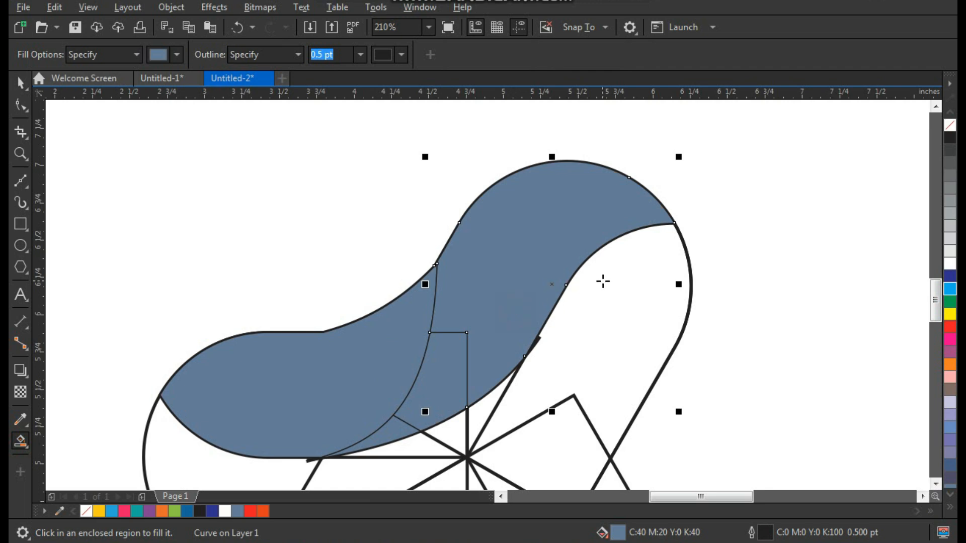
Weld the three newly filled upper-right regions into a single shape
key("space")
left_click(753, 264)
left_click(394, 440)
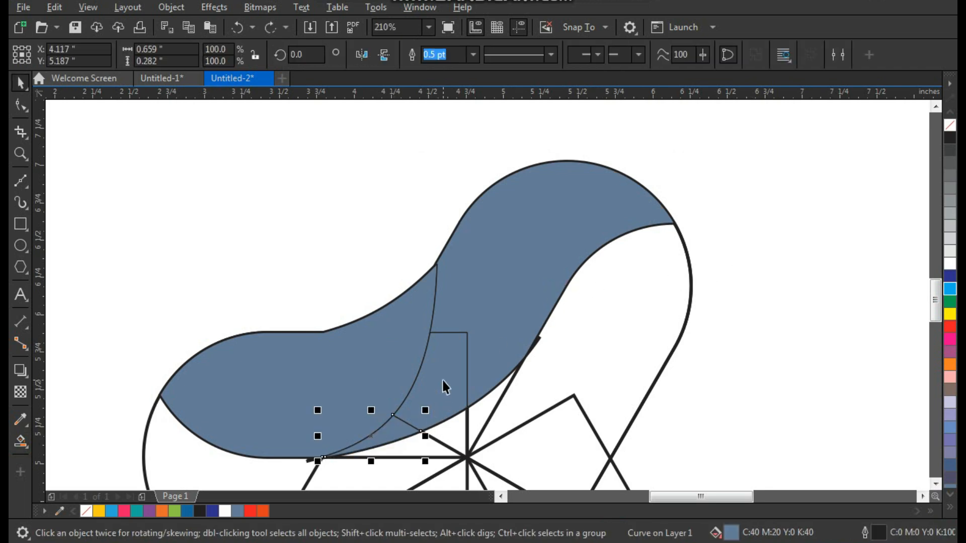
left_click(442, 379, "shift")
left_click(488, 294, "shift")
left_click(443, 56)
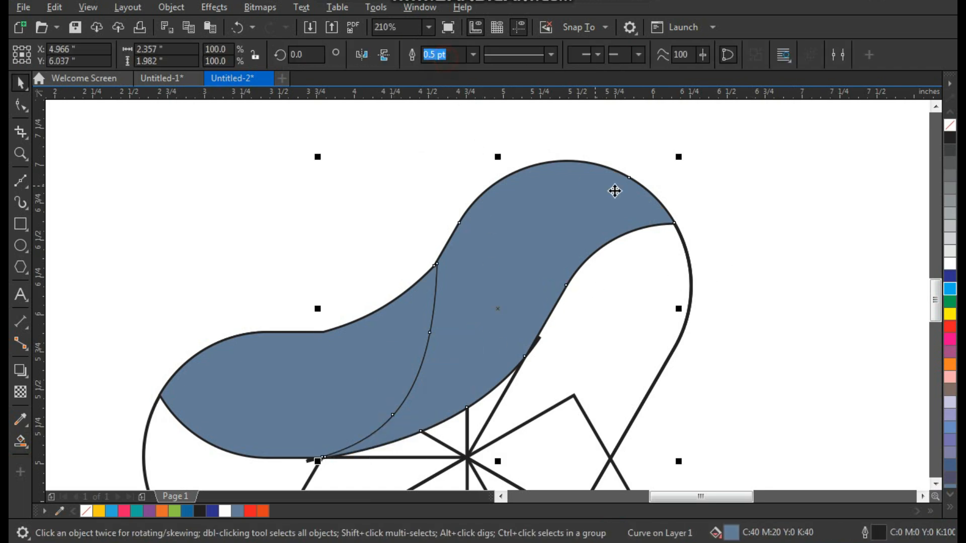
left_click(648, 161)
Test that the two filled pieces are separate by shifting each one and undoing both moves
scroll(589, 221, "down", 3)
left_click_drag(512, 253, 540, 253)
key("ctrl+z")
left_click_drag(427, 289, 398, 289)
key("ctrl+z")
left_click(677, 269)
Change the left filled piece's color to dark blue (C100 M100 Y0 K0)
key("F2")
mouse_move(632, 166)
left_mouse_down()
mouse_move(548, 256)
mouse_move(302, 422)
left_mouse_up()
key("space")
left_click(422, 283)
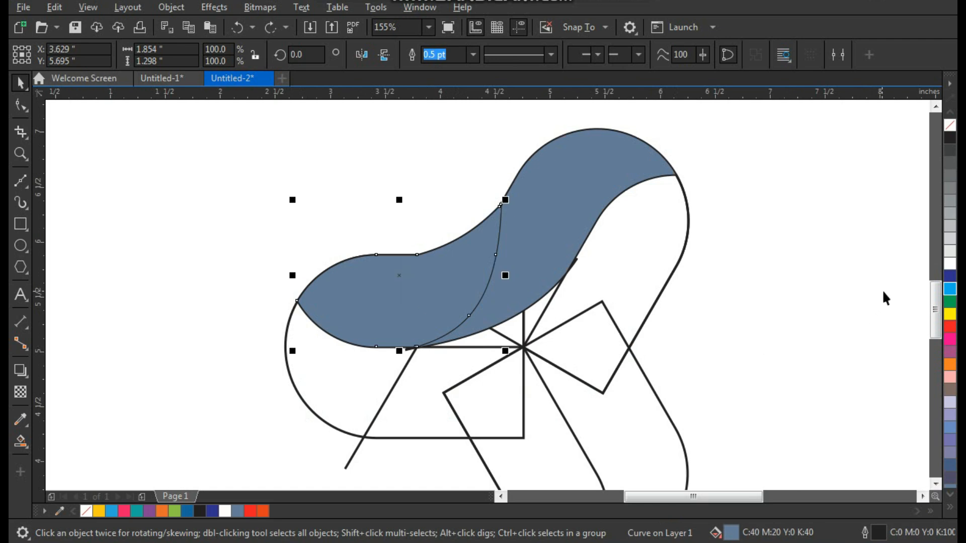
left_click(951, 276)
Apply a linear fountain fill across the left piece, from dark blue near the connecting end to light blue at the rounded end
key("F2")
left_click_drag(304, 196, 567, 374)
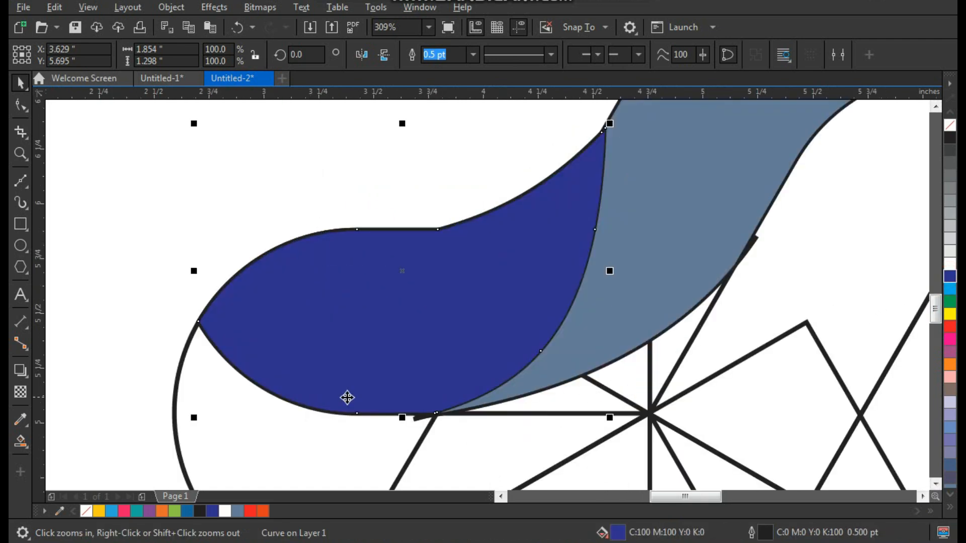
left_click(22, 448)
left_click(65, 439)
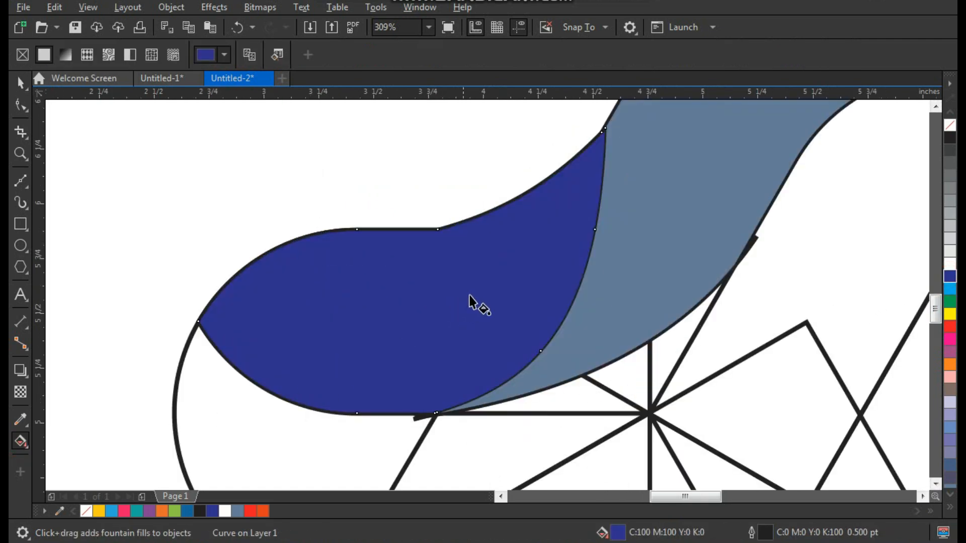
mouse_move(498, 291)
left_mouse_down()
mouse_move(309, 320)
mouse_move(275, 316)
mouse_move(517, 287)
left_mouse_up()
left_click_drag(950, 289, 275, 317)
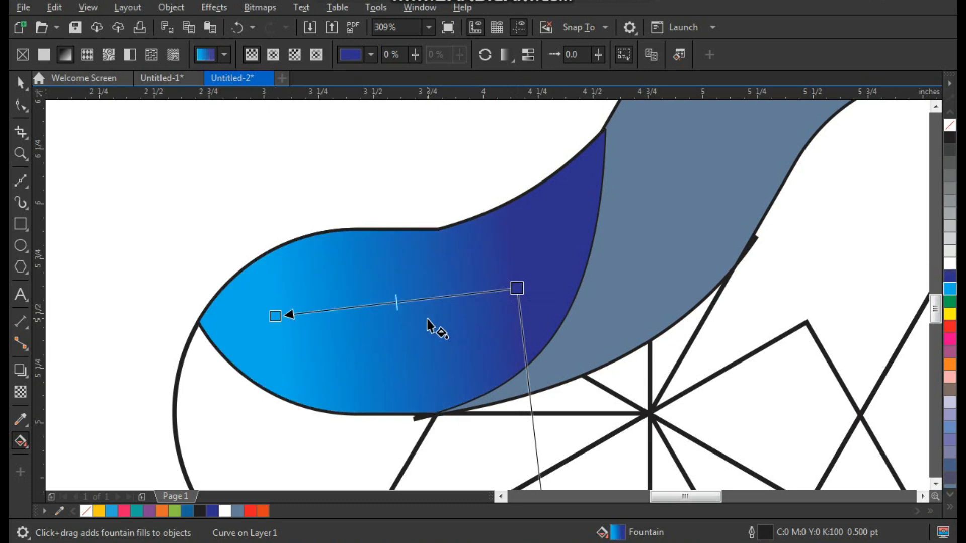
left_click(21, 82)
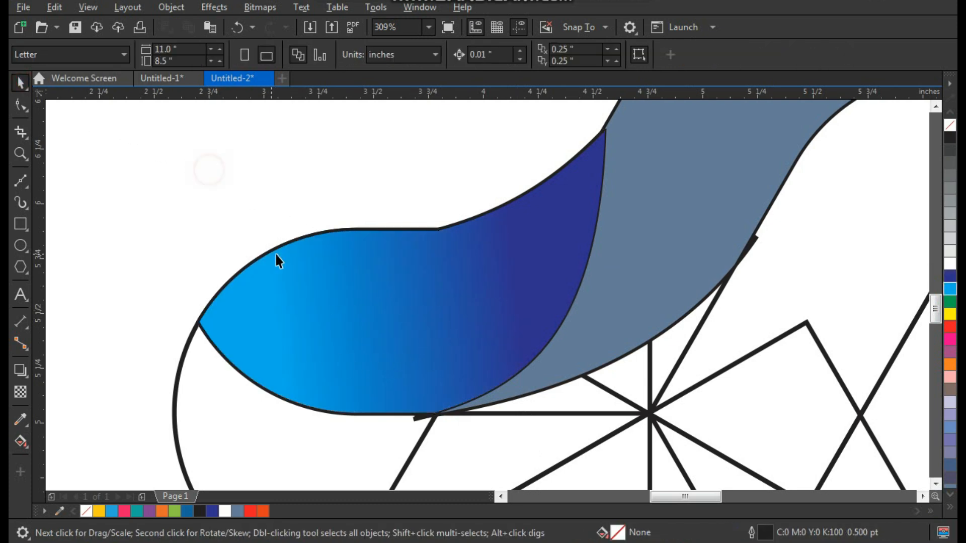
Copy only the fill property from the left gradient piece to the upper-right grey-blue piece
key("z")
right_click(269, 253)
left_click_drag(157, 358, 699, 123)
key("space")
left_click_drag(574, 190, 606, 201)
key("ctrl+z")
left_click(77, 9)
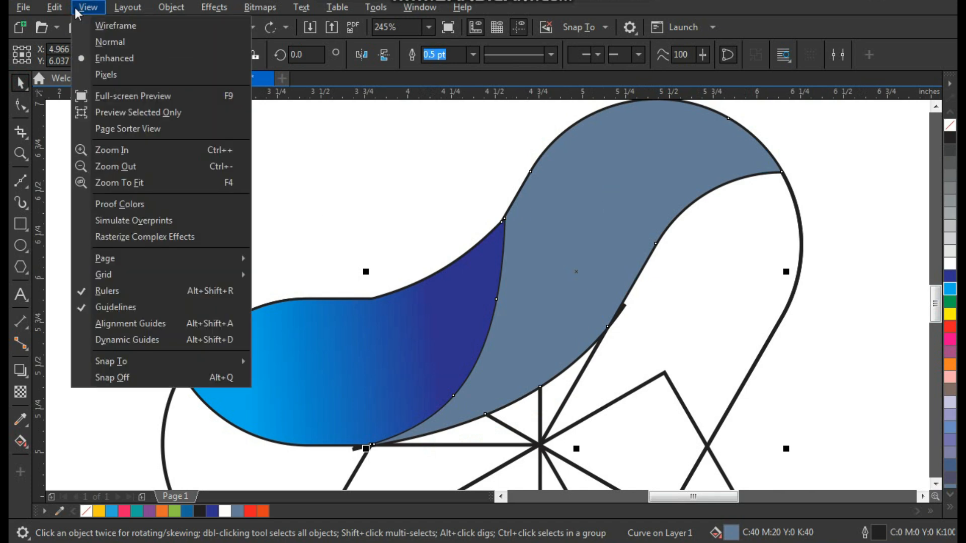
mouse_move(55, 8)
left_click(114, 110)
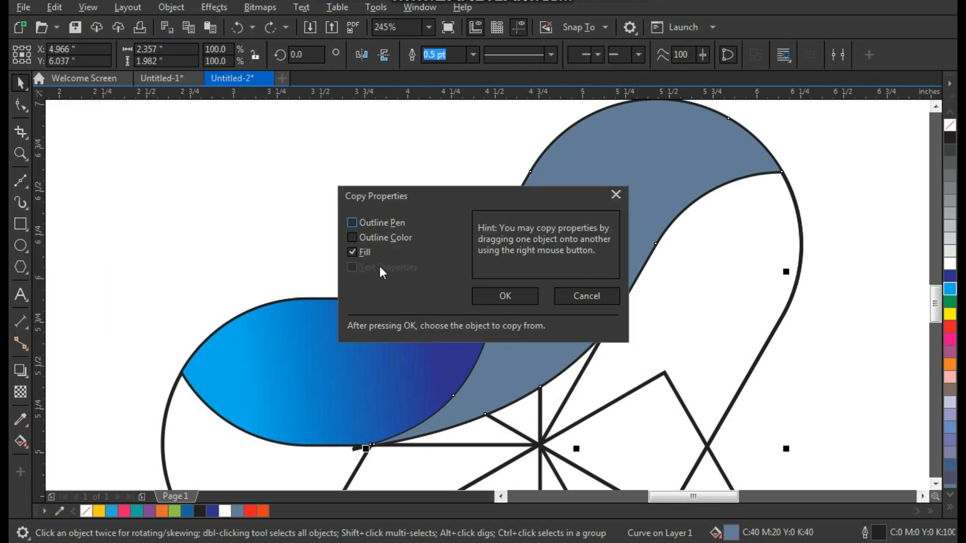
left_click(496, 294)
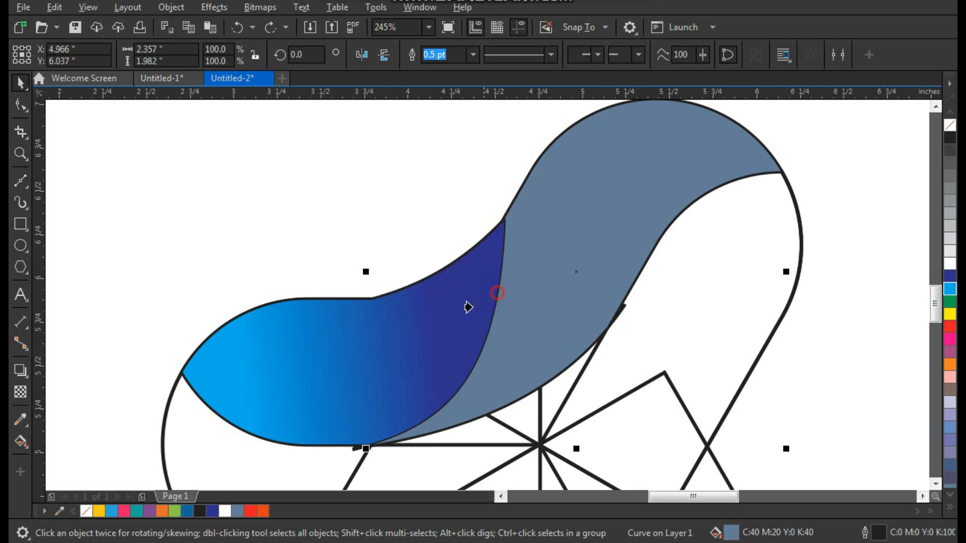
left_click(373, 347)
left_click(360, 197)
Group the two blue gradient pieces
scroll(352, 277, "down", 3)
left_click_drag(383, 324, 363, 314)
left_click(450, 304, "shift")
key("ctrl+g")
Place the gradient group's center of rotation on the point where the construction lines meet
left_click_drag(451, 302, 465, 318)
left_click(425, 286)
left_click_drag(468, 377, 468, 378)
key("F2")
left_click_drag(437, 351, 483, 399)
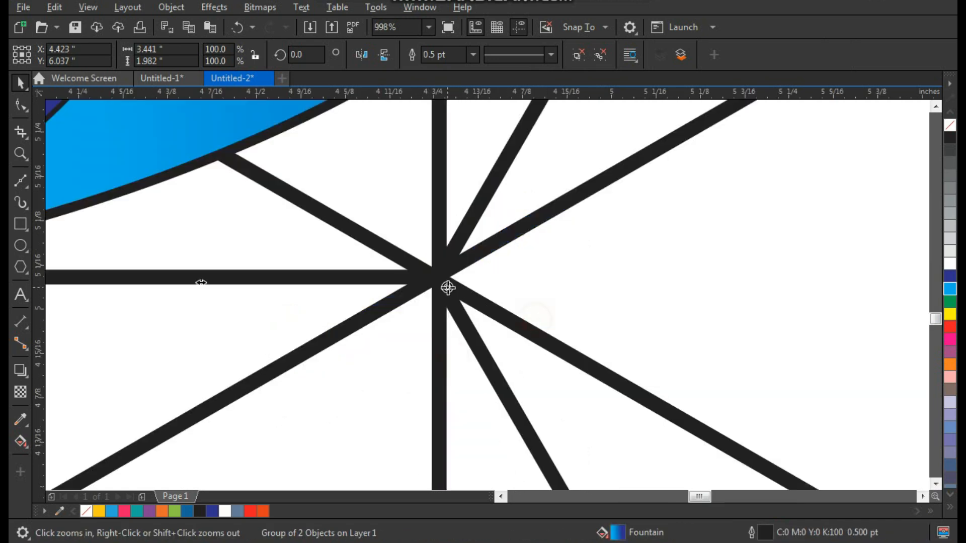
scroll(456, 338, "down", 5)
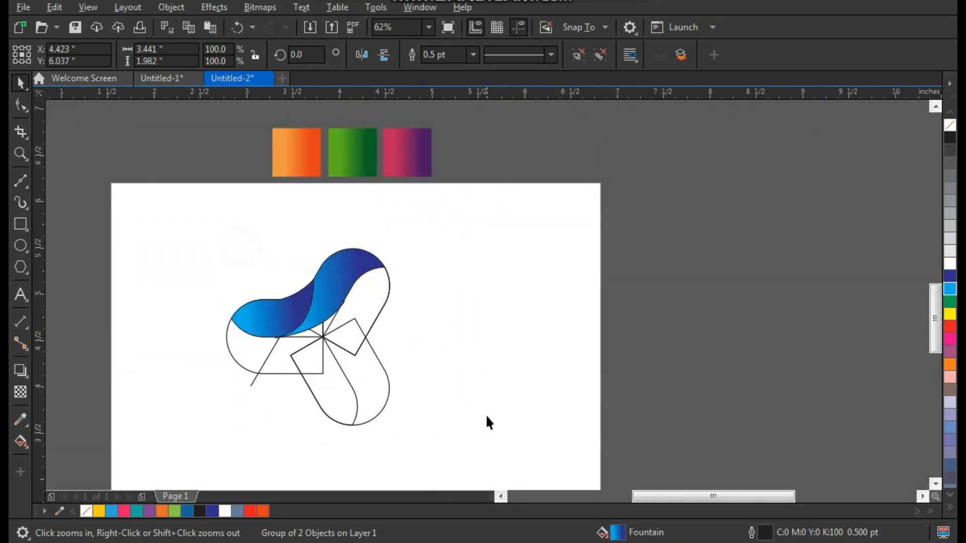
left_click(485, 415)
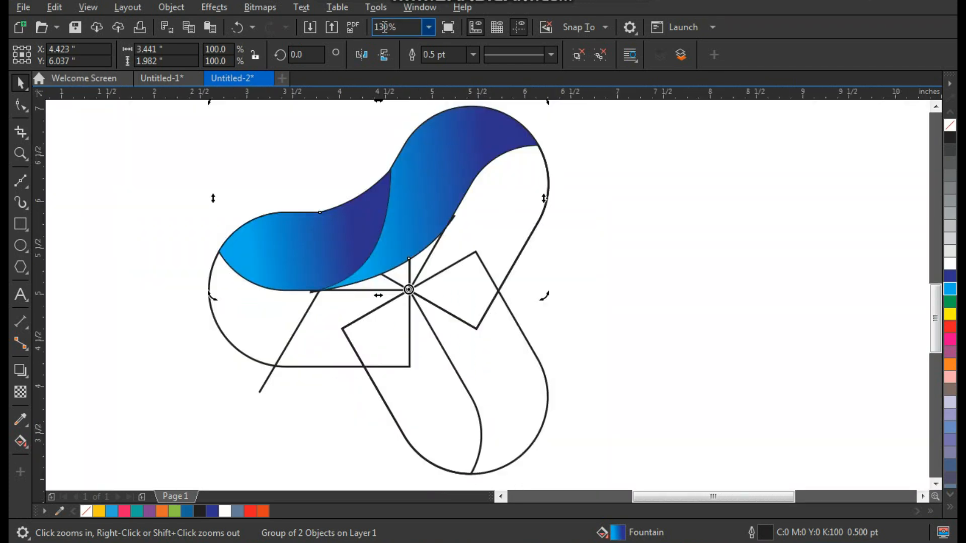
Create two successive copies of the gradient group, each rotated 120 degrees about the common centre
left_click(418, 8)
mouse_move(544, 205)
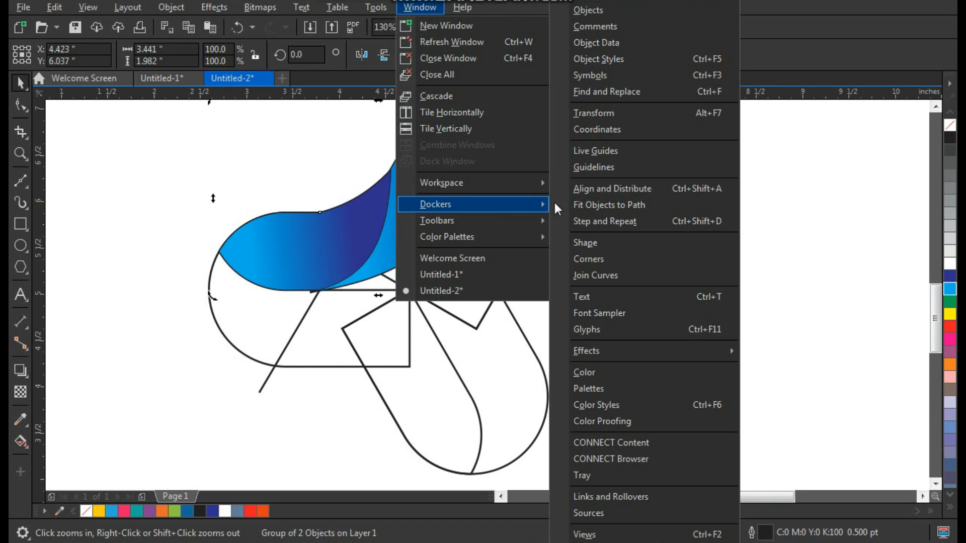
left_click(674, 117)
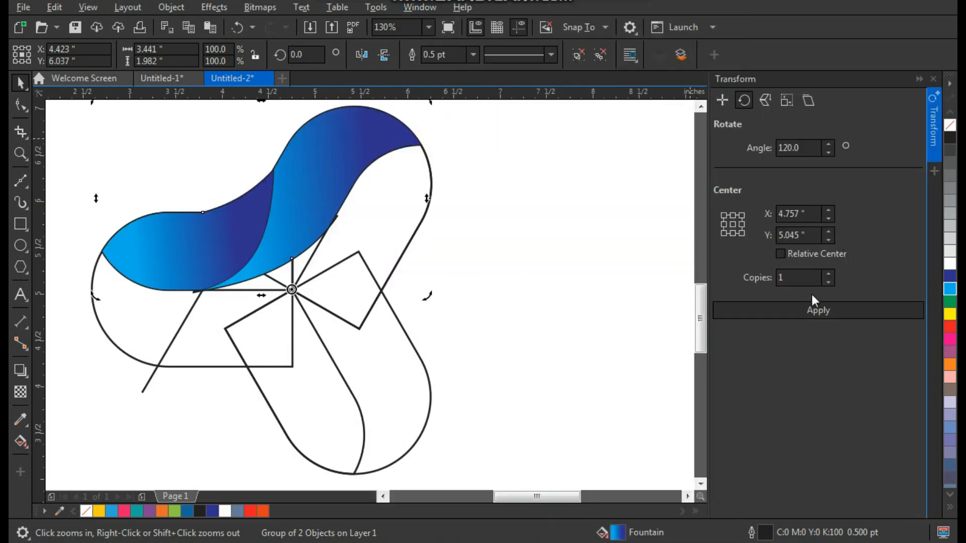
left_click(818, 310)
left_click(819, 310)
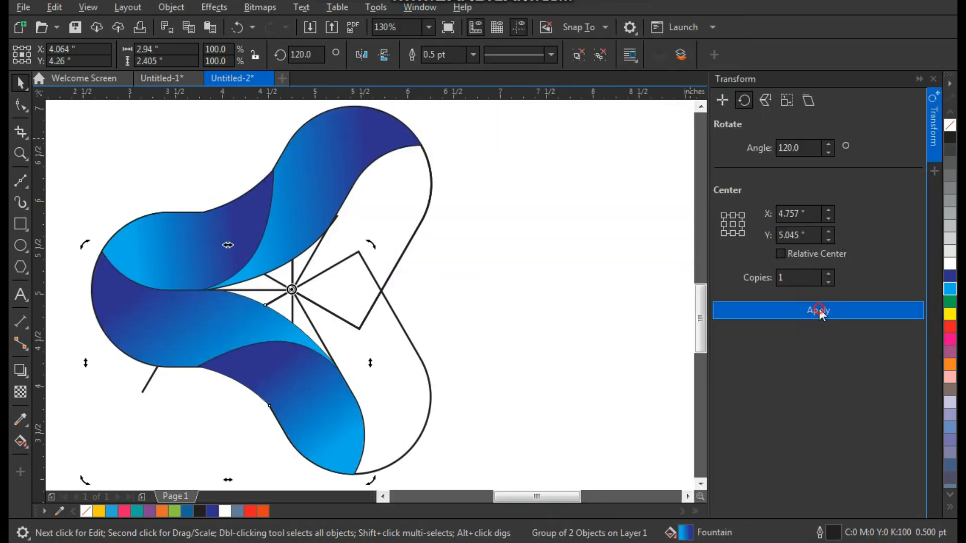
left_click(581, 254)
Move the three gradient groups aside and delete the leftover construction lines
left_click(334, 177)
left_click(280, 339, "shift")
left_click(280, 351, "shift")
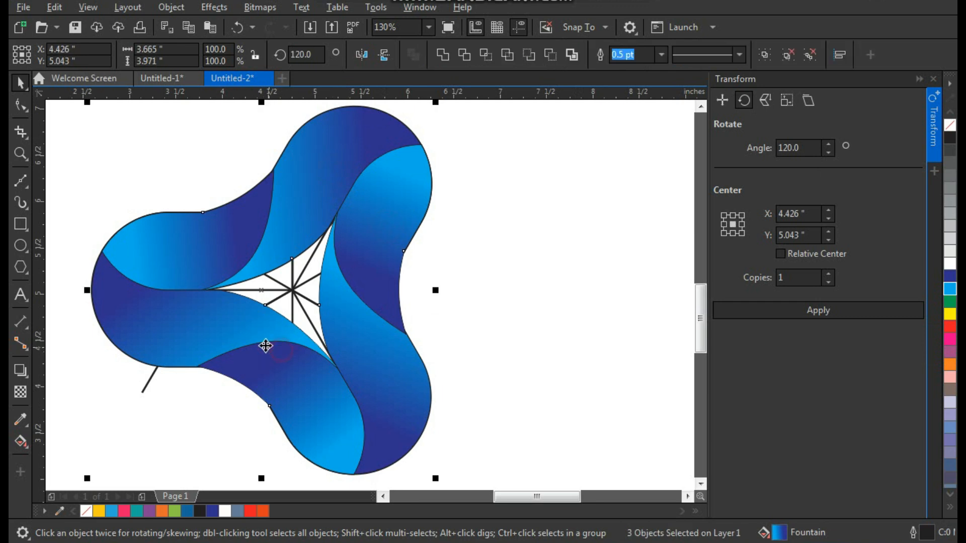
scroll(280, 350, "down", 3)
left_click_drag(237, 332, 458, 337)
left_click_drag(390, 206, 179, 377)
key("Delete")
Move the three gradient groups to the left half of the page and remove their outlines
left_click_drag(367, 198, 590, 405)
left_click_drag(530, 361, 263, 386)
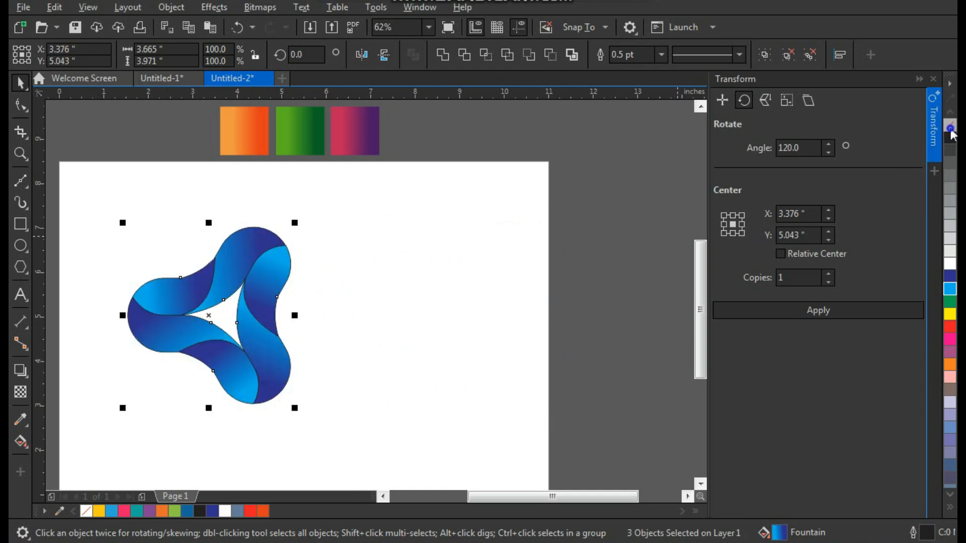
left_click(432, 279)
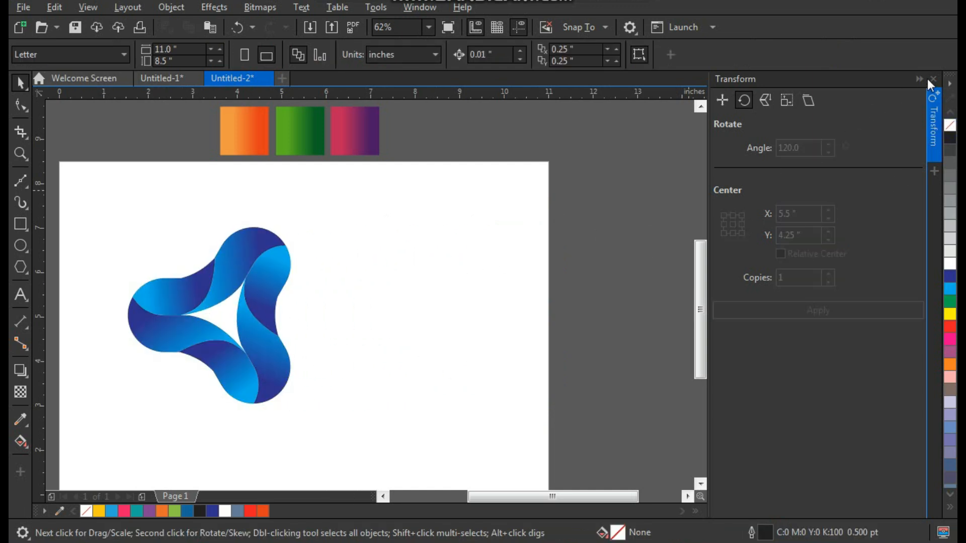
Duplicate the finished blue logo beside the original on the right half of the page
left_click(272, 287)
key("z")
left_click_drag(453, 186, 87, 447)
left_click(348, 240)
left_click_drag(485, 137, 188, 429)
left_click_drag(247, 322, 506, 315)
right_click(506, 315)
left_click(477, 192)
scroll(412, 252, "down", 2)
key("z")
left_click_drag(255, 348, 637, 128)
left_click_drag(546, 190, 525, 213)
right_click(525, 214)
left_click_drag(259, 205, 488, 402)
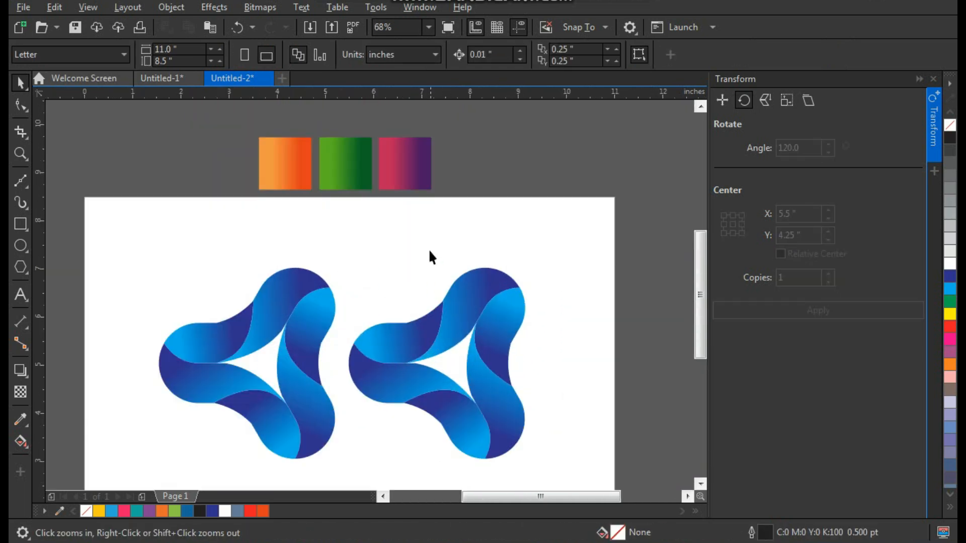
Copy the fill of the orange gradient swatch to the duplicate logo's upper-left piece
left_click(397, 337)
left_click(392, 334)
left_click(54, 7)
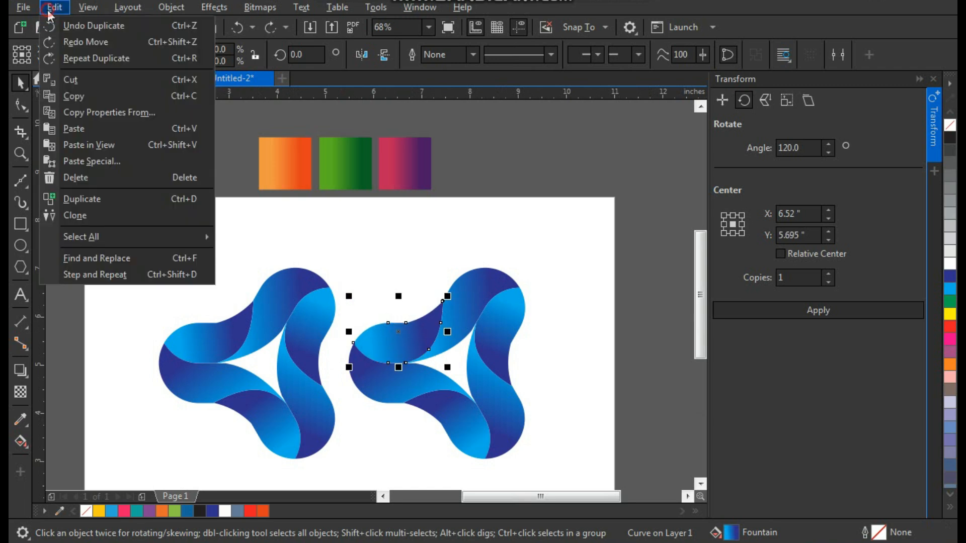
left_click(124, 113)
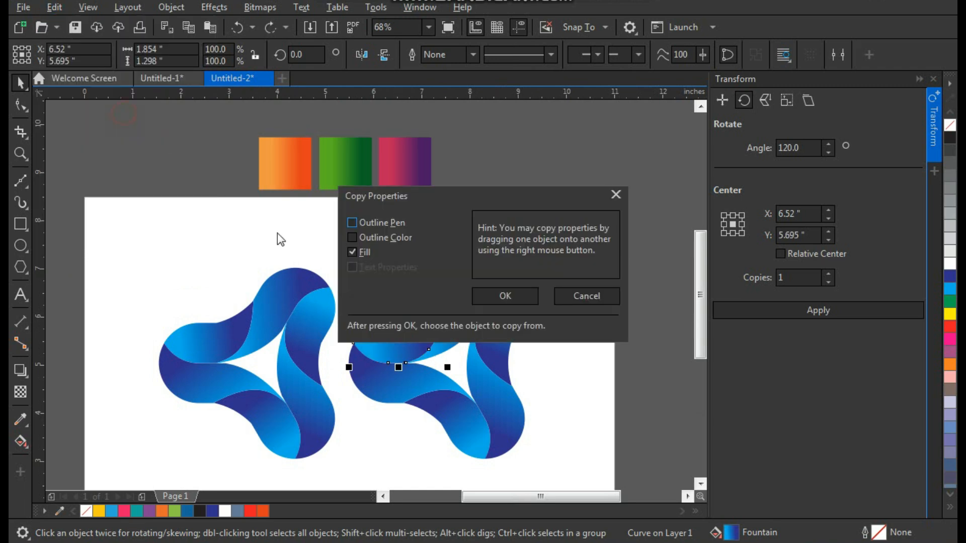
left_click(510, 296)
left_click(287, 172)
Repeat the orange gradient fill copy on the remaining five pieces of the duplicate logo
left_click(488, 298)
key("ctrl+r")
left_click(501, 336)
key("ctrl+r")
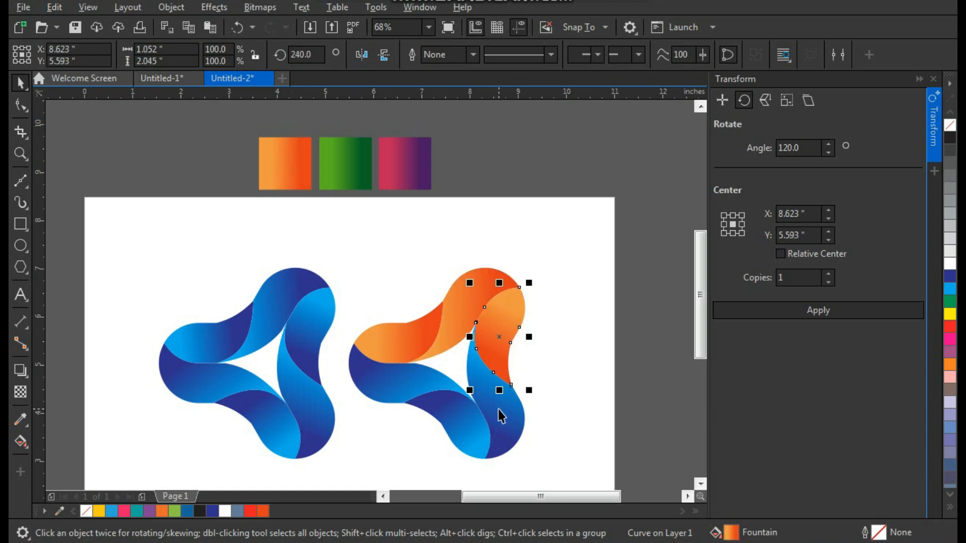
left_click(502, 416)
key("ctrl+r")
left_click(455, 425)
key("ctrl+r")
left_click(384, 383)
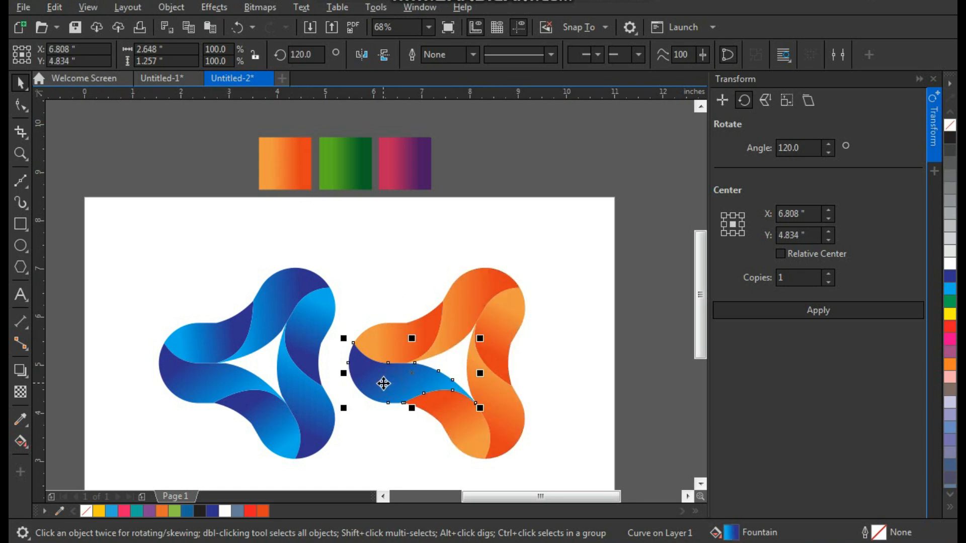
left_click(384, 383)
key("ctrl+r")
left_click(597, 282)
Duplicate the whole orange logo beside itself, extending past the page's right edge
left_click_drag(582, 250, 341, 471)
left_click_drag(403, 340, 580, 342)
right_click(580, 341)
left_click(552, 395)
Scale the blue logo and both orange logos down together to about 50% of their size
scroll(372, 371, "down", 2)
key("F2")
left_click_drag(214, 227, 589, 447)
left_click_drag(627, 222, 129, 430)
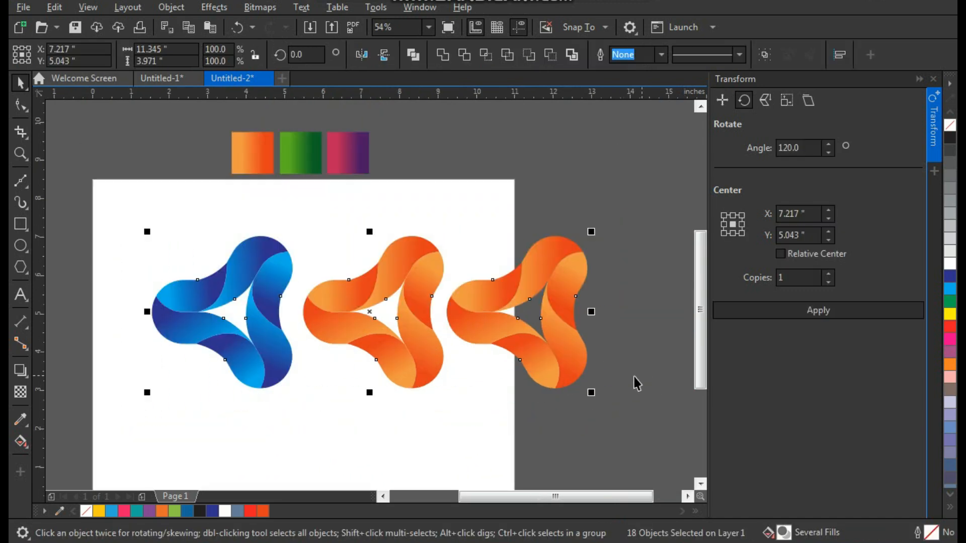
left_click_drag(591, 392, 375, 397)
left_click(372, 404)
Duplicate the rightmost orange logo once more to complete a row of four logos
key("F2")
left_click_drag(151, 204, 455, 359)
left_click_drag(581, 158, 360, 376)
left_click_drag(402, 288, 557, 294)
right_click(557, 294)
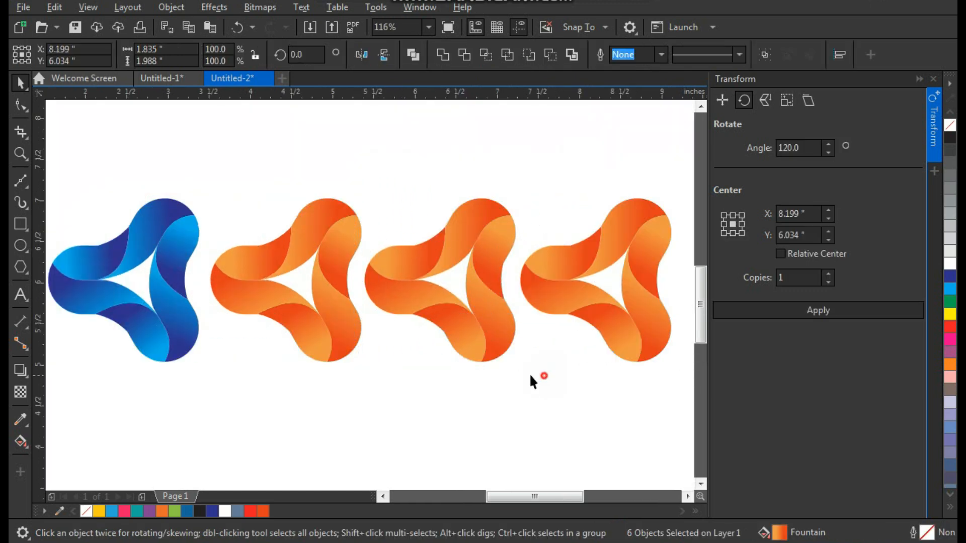
left_click(543, 376)
Copy only the fill of the green gradient swatch to the third logo's upper-left piece
key("F3")
key("F2")
left_click_drag(170, 177, 624, 393)
left_click_drag(450, 251, 357, 296)
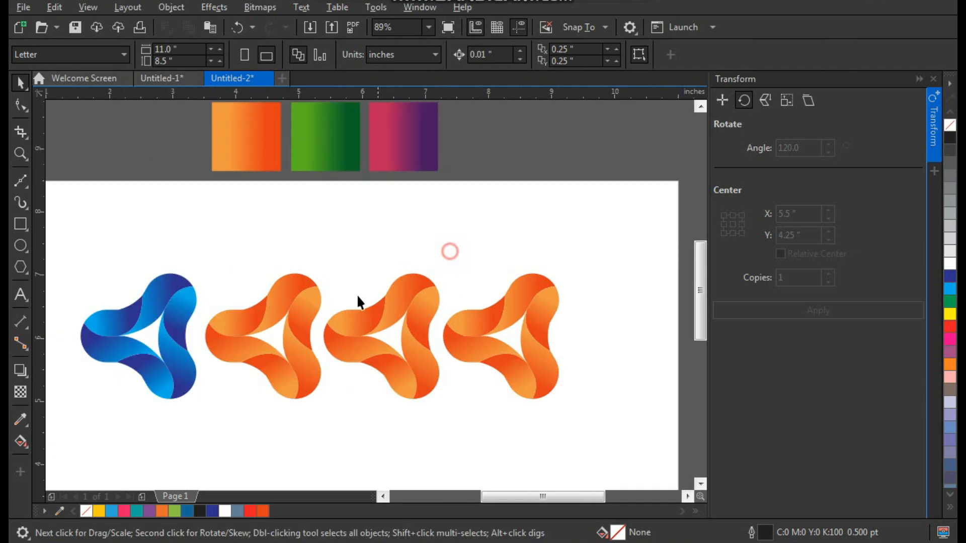
key("F3")
key("F2")
left_click_drag(484, 192, 348, 294)
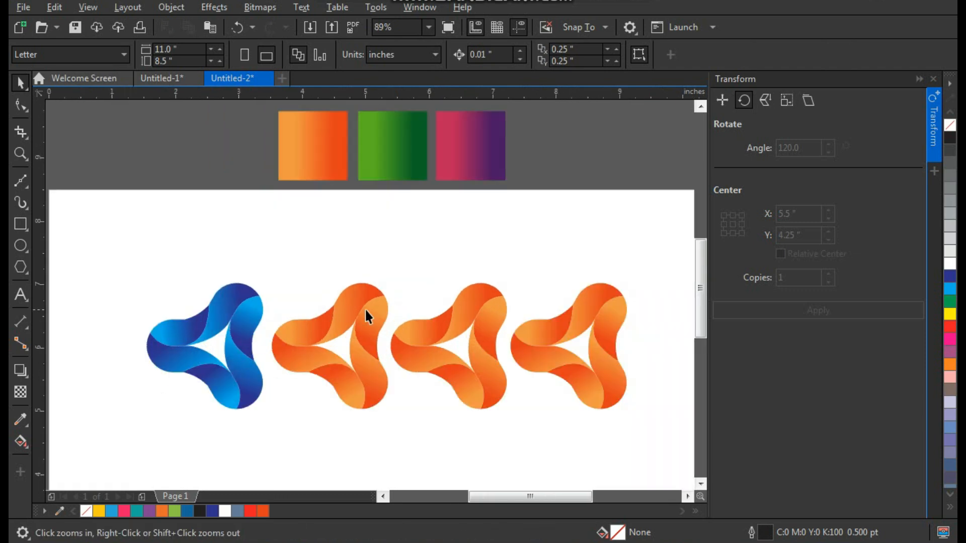
key("space")
left_click(415, 335)
left_click(55, 7)
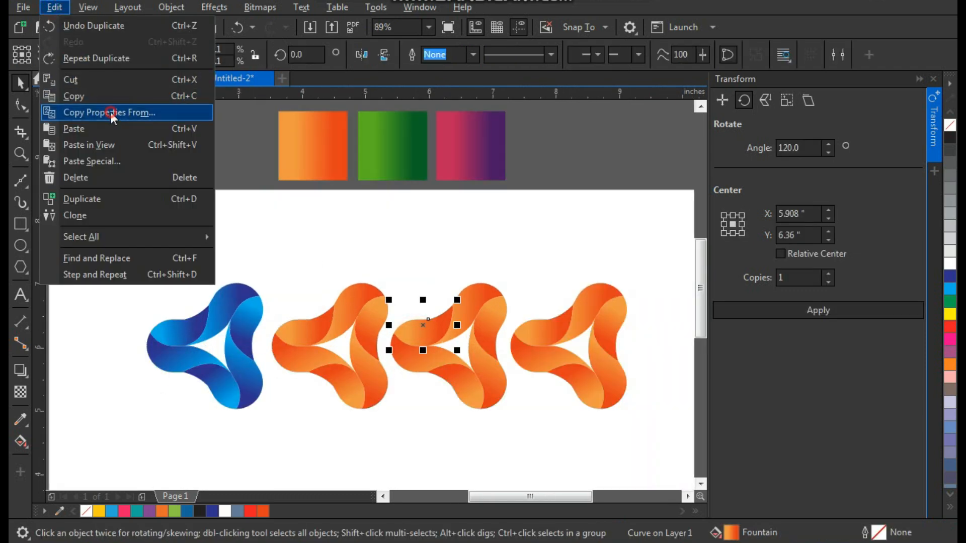
left_click(111, 115)
left_click(503, 294)
left_click(386, 143)
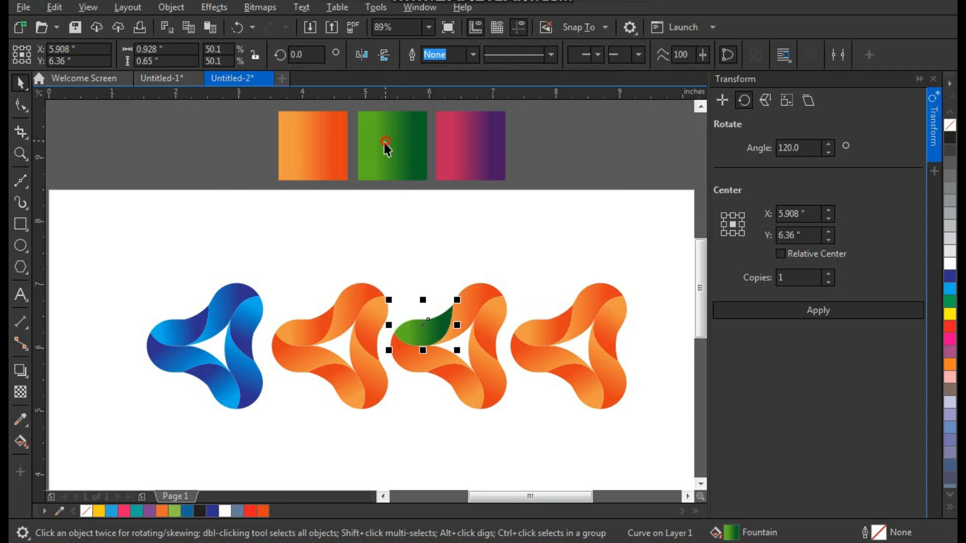
Repeat the green gradient fill copy on the remaining pieces of the third logo
left_click(483, 296)
key("ctrl+r")
left_click(486, 322)
key("ctrl+r")
left_click(490, 373)
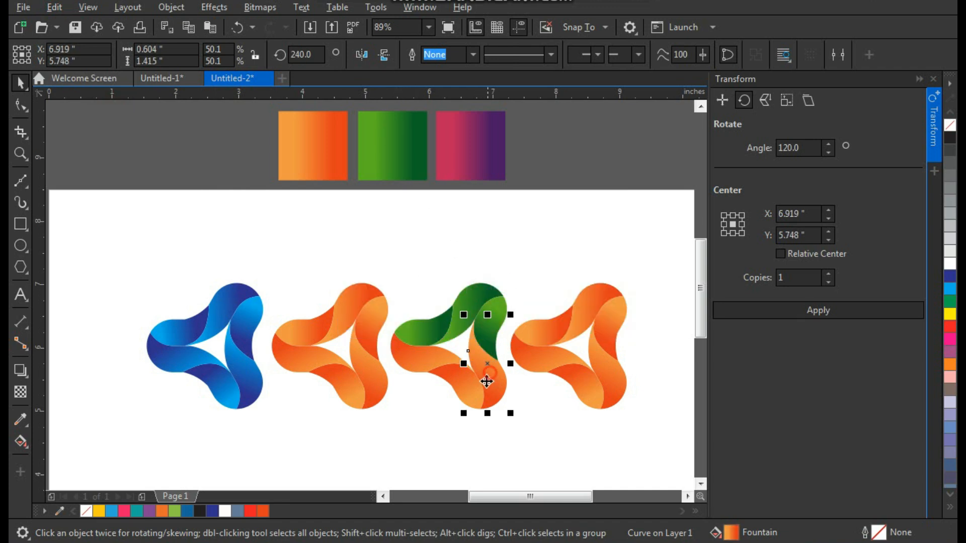
key("ctrl+r")
left_click(422, 359)
key("ctrl+r")
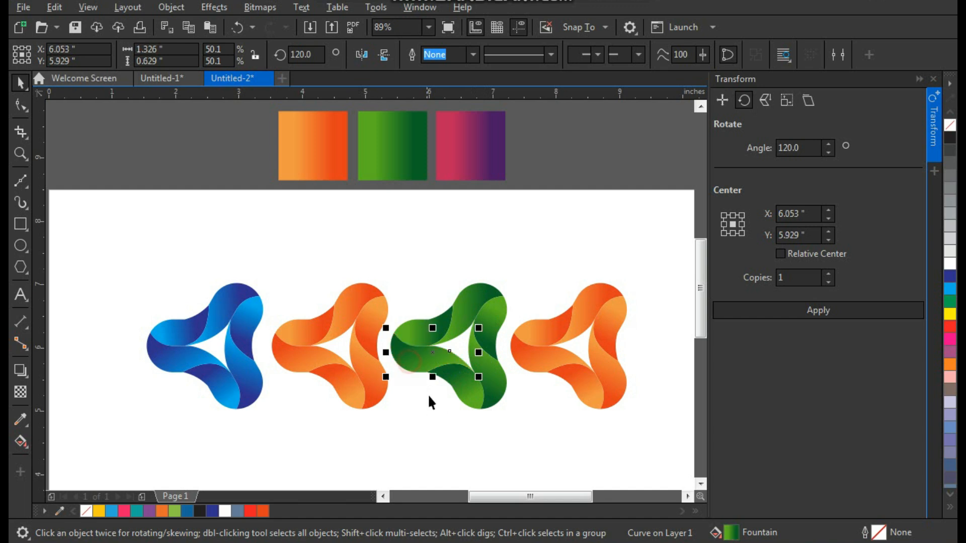
left_click(433, 422)
Copy only the fill of the pink-purple gradient swatch to the fourth logo's upper-left piece
left_click(541, 343)
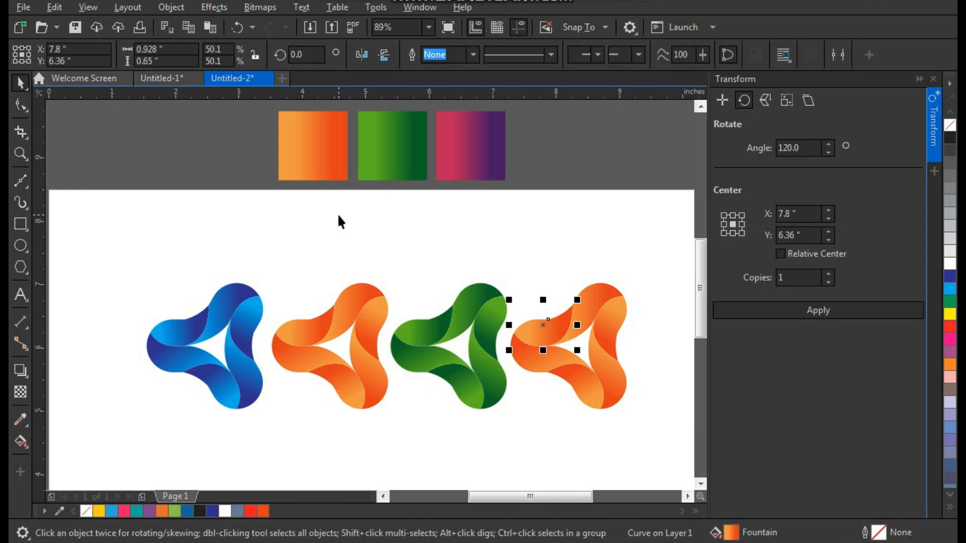
left_click(55, 7)
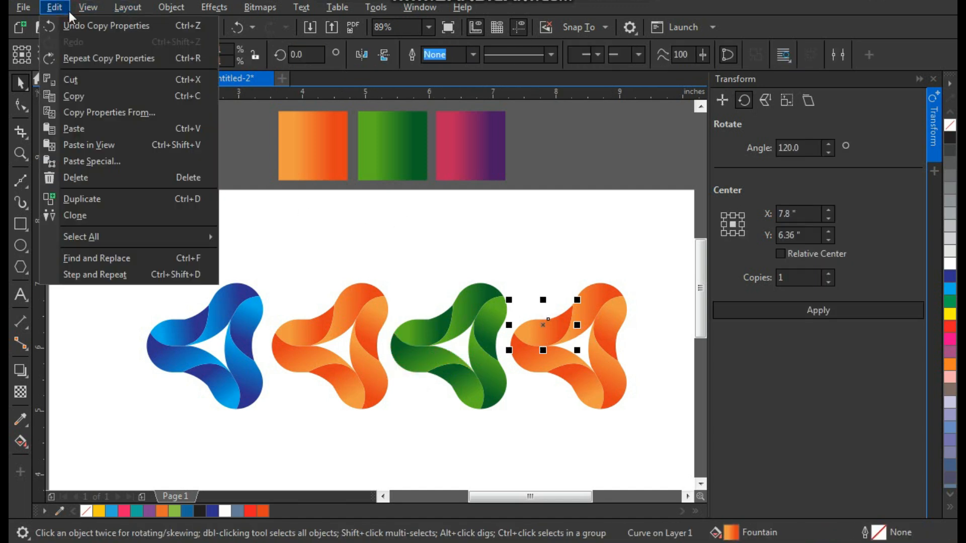
left_click(129, 112)
left_click(499, 297)
left_click(460, 166)
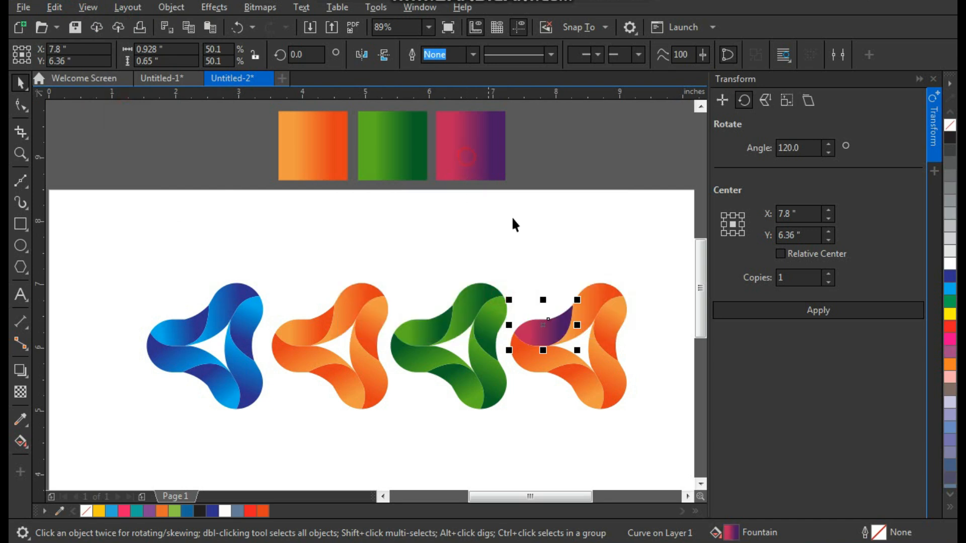
Repeat the pink-purple gradient fill copy on the remaining pieces of the fourth logo
left_click(610, 327)
key("ctrl+r")
left_click(608, 372)
key("ctrl+r")
left_click(593, 389)
key("ctrl+r")
left_click(533, 366)
key("ctrl+r")
left_click(535, 412)
Close the Transform docker and group the pieces of the orange logo and of the blue logo separately
key("z")
left_click_drag(660, 250, 173, 452)
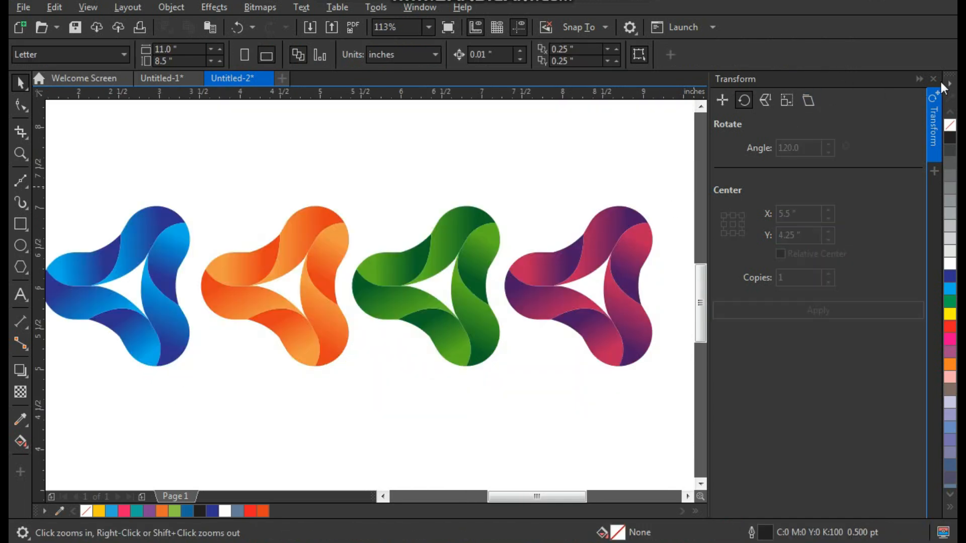
left_click(934, 79)
key("space")
left_click_drag(523, 158, 308, 418)
left_click_drag(338, 176, 129, 391)
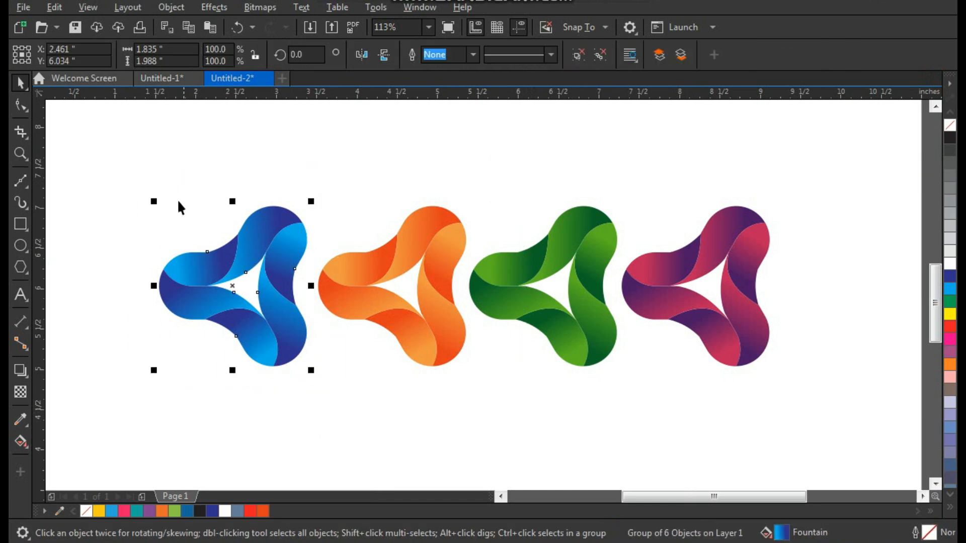
Move the blue logo slightly closer to the orange logo to match the spacing of the row
key("F2")
left_click_drag(171, 189, 404, 403)
left_click_drag(457, 318, 469, 318)
left_click(608, 395)
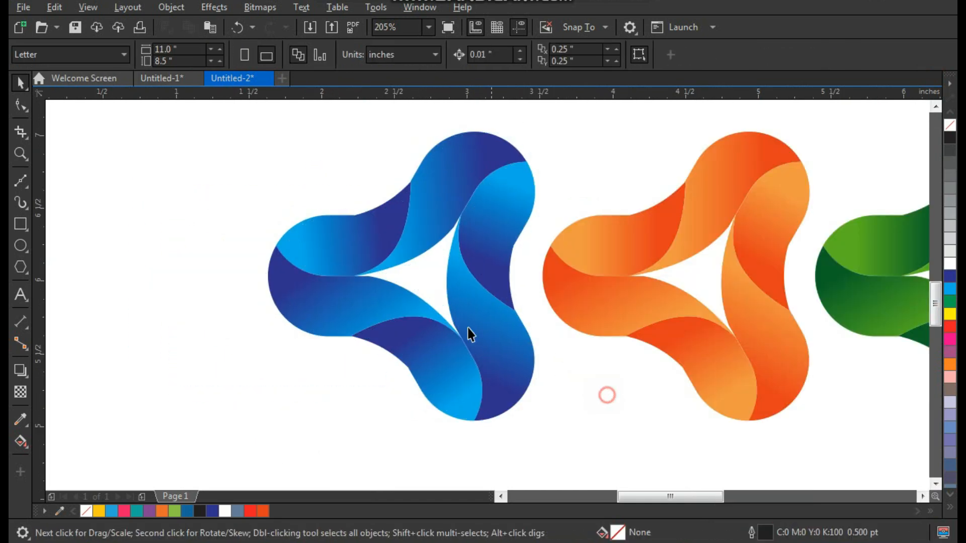
Examine the row of four logos up close for even spacing and consistent gradient fills
scroll(313, 250, "down", 2)
key("F2")
left_click_drag(277, 183, 558, 312)
left_click(695, 243)
key("F2")
left_click_drag(737, 155, 94, 392)
left_click(490, 418)
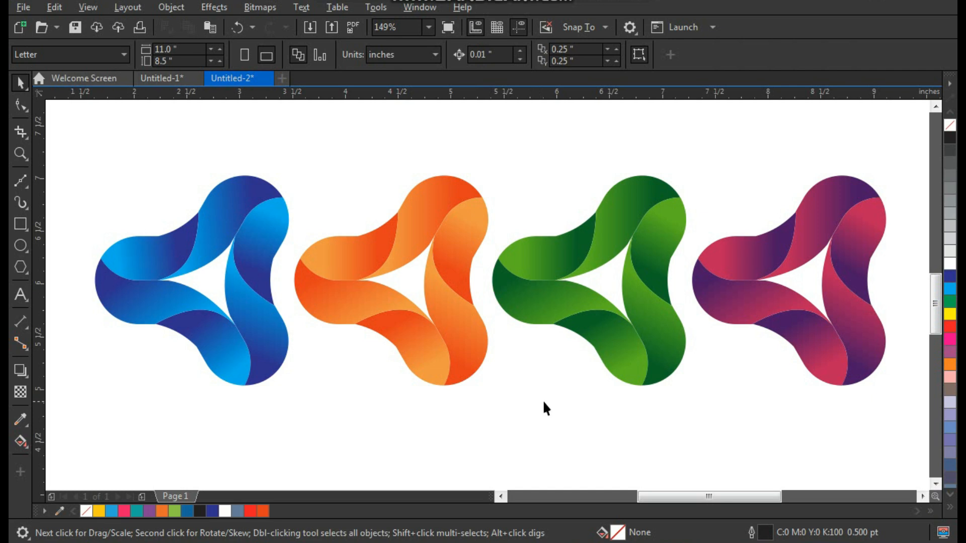
scroll(508, 376, "down", 1)
key("F2")
left_click_drag(282, 255, 729, 413)
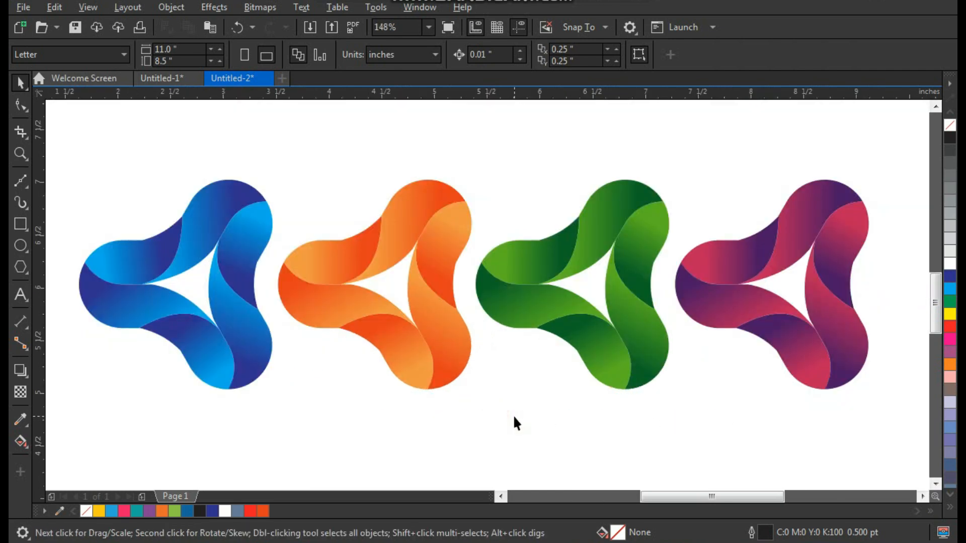